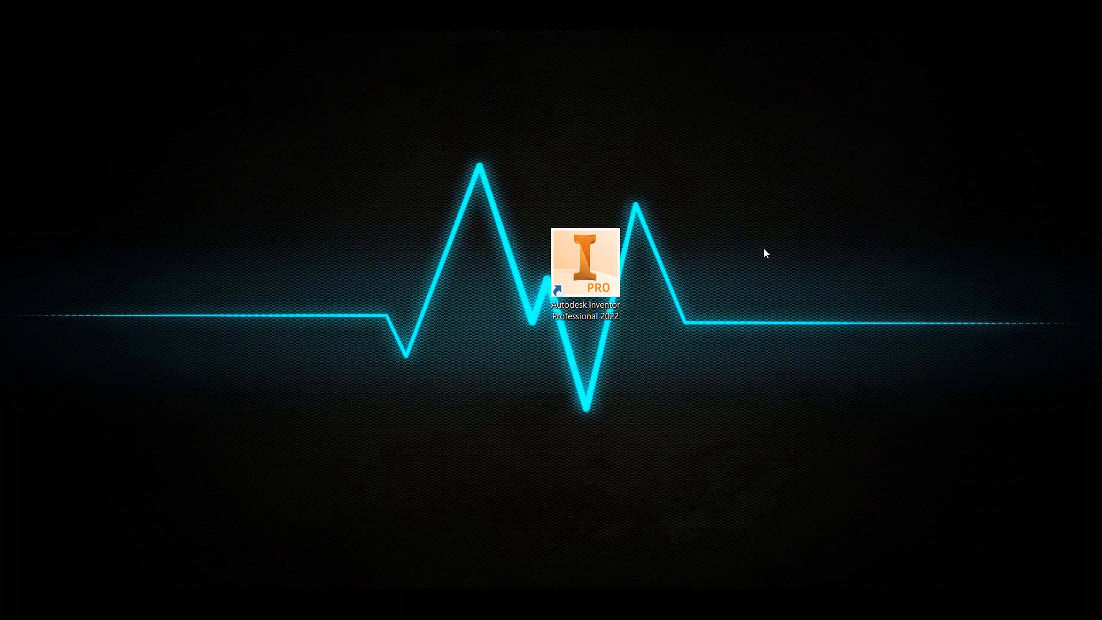
Launch Inventor Professional 2022 from the desktop shortcut, opening a new empty Assembly1.
double_click(580, 254)
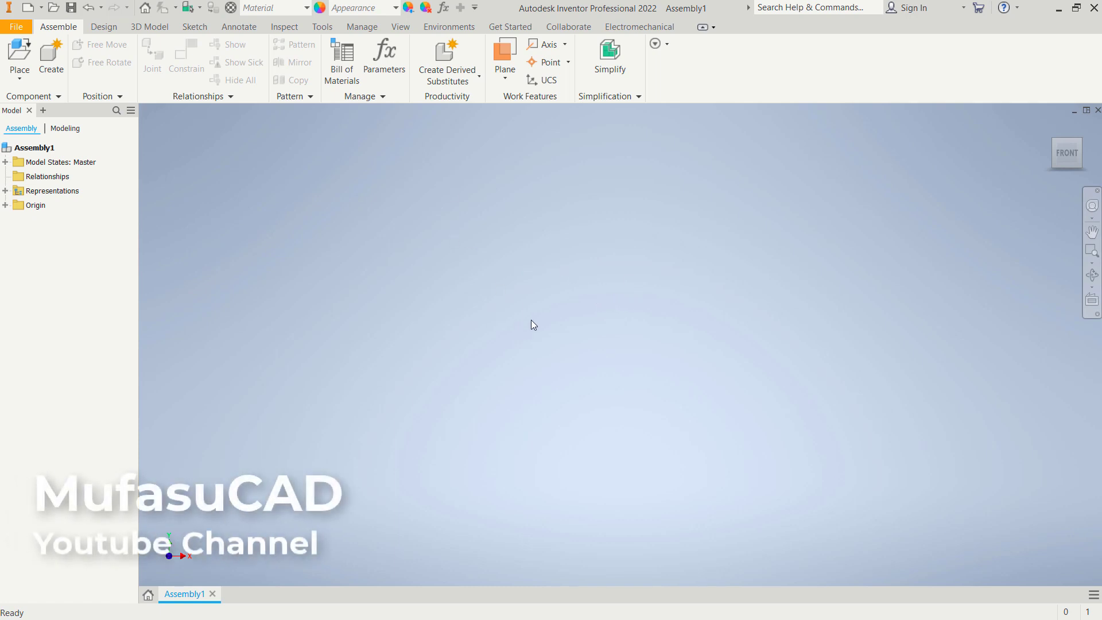
Load tire, center, Pin, Foot Base and Base.ipt together for placement in the assembly.
click(21, 62)
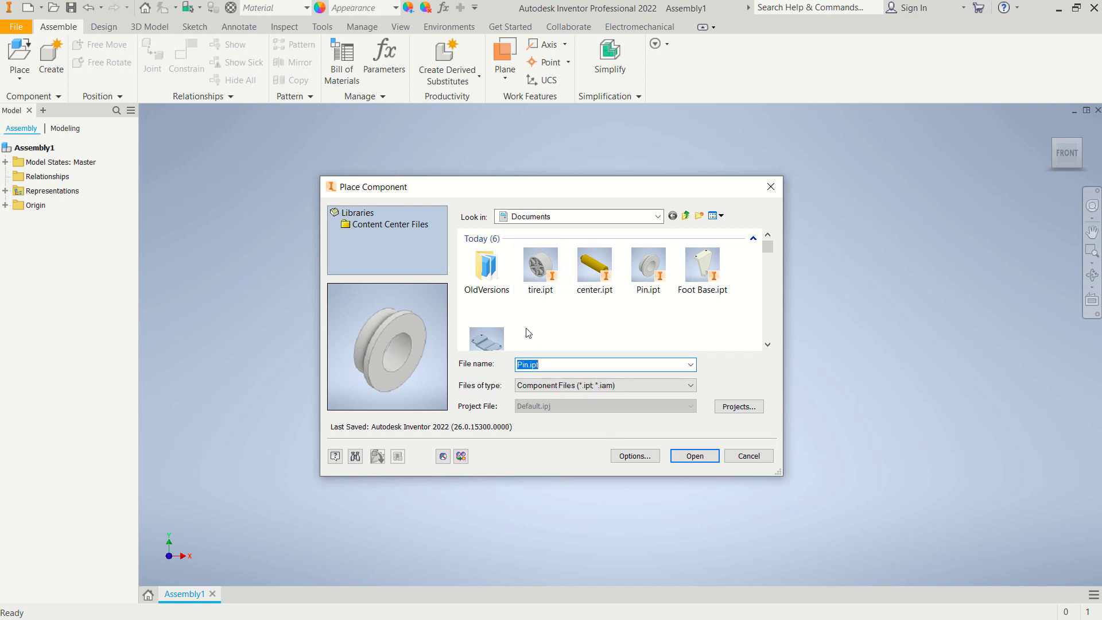
drag(728, 337, 534, 264)
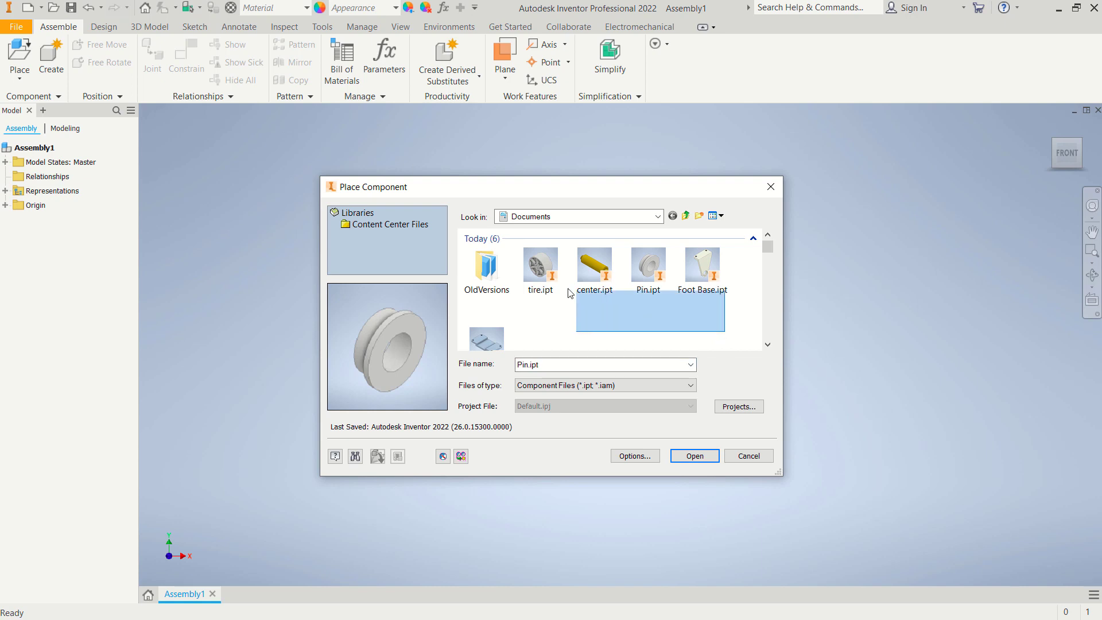
shift+click(494, 335)
ctrl+click(544, 275)
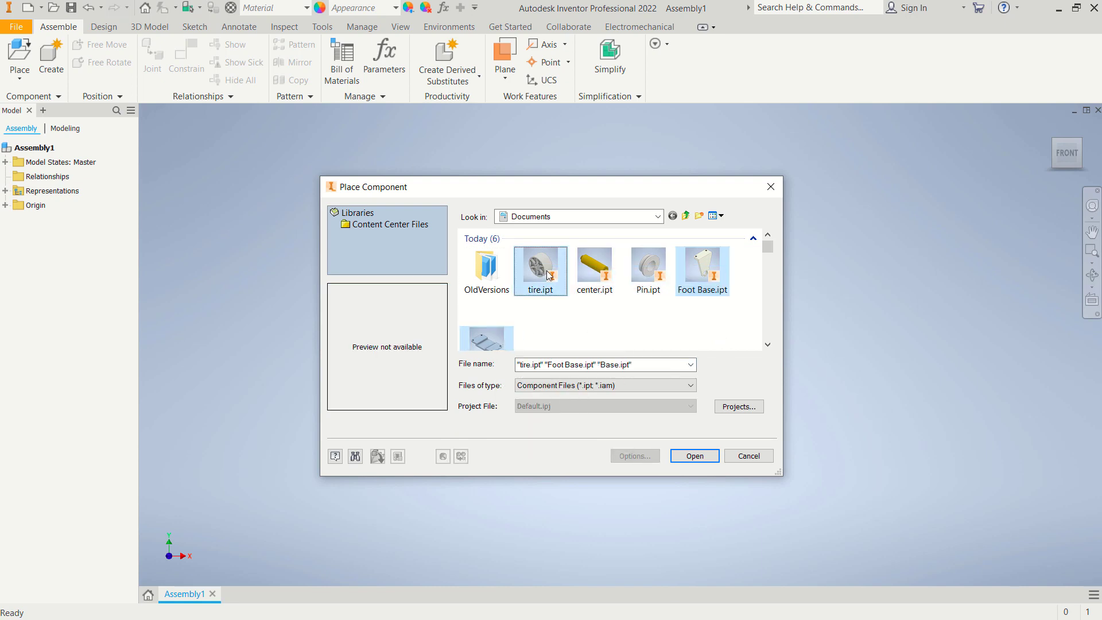
ctrl+click(595, 275)
ctrl+click(648, 276)
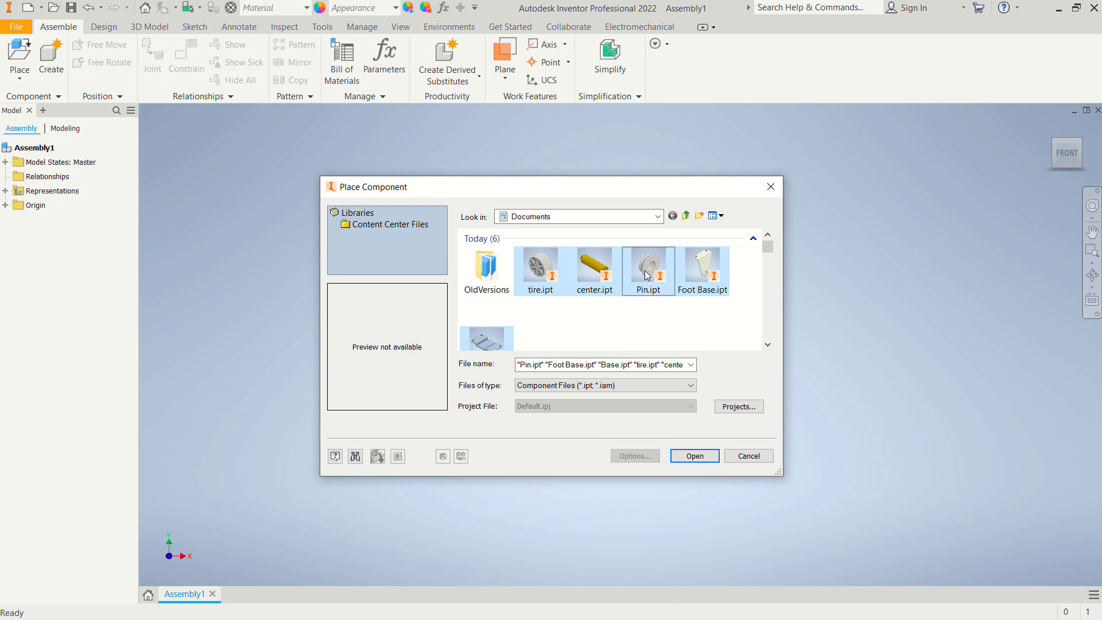
click(693, 455)
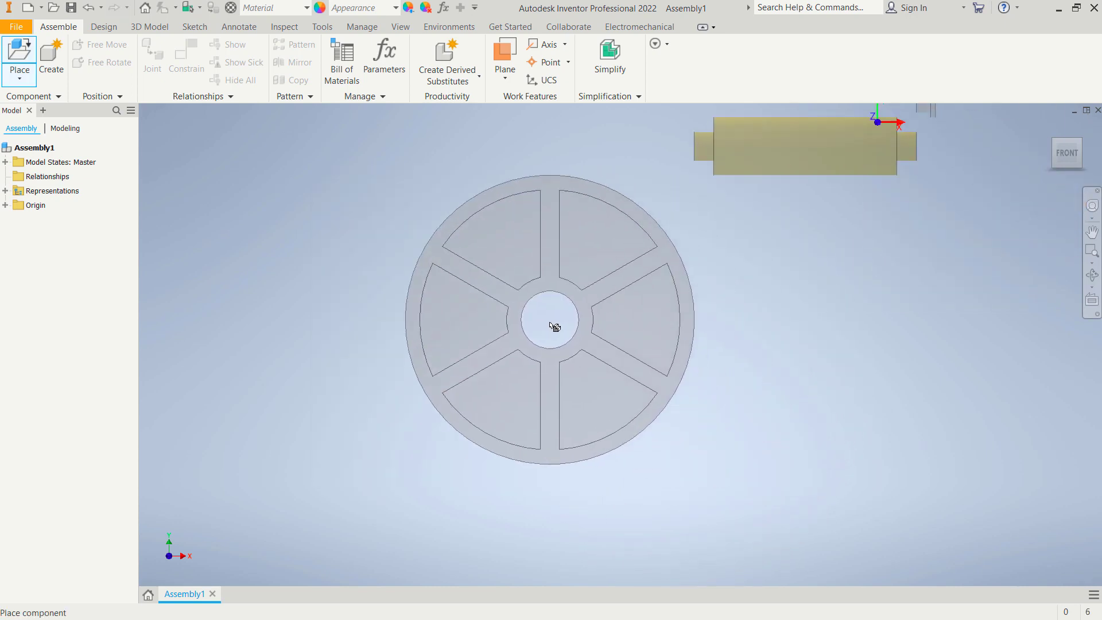
Drop one of each loaded part into the graphics window and orbit to view them.
click(646, 364)
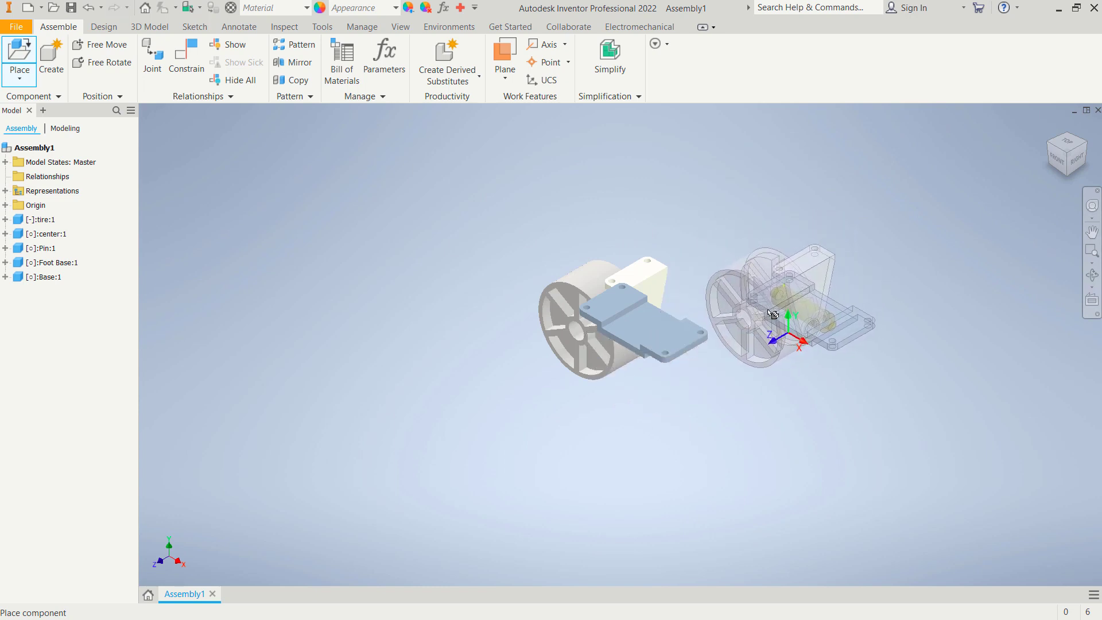
key(Escape)
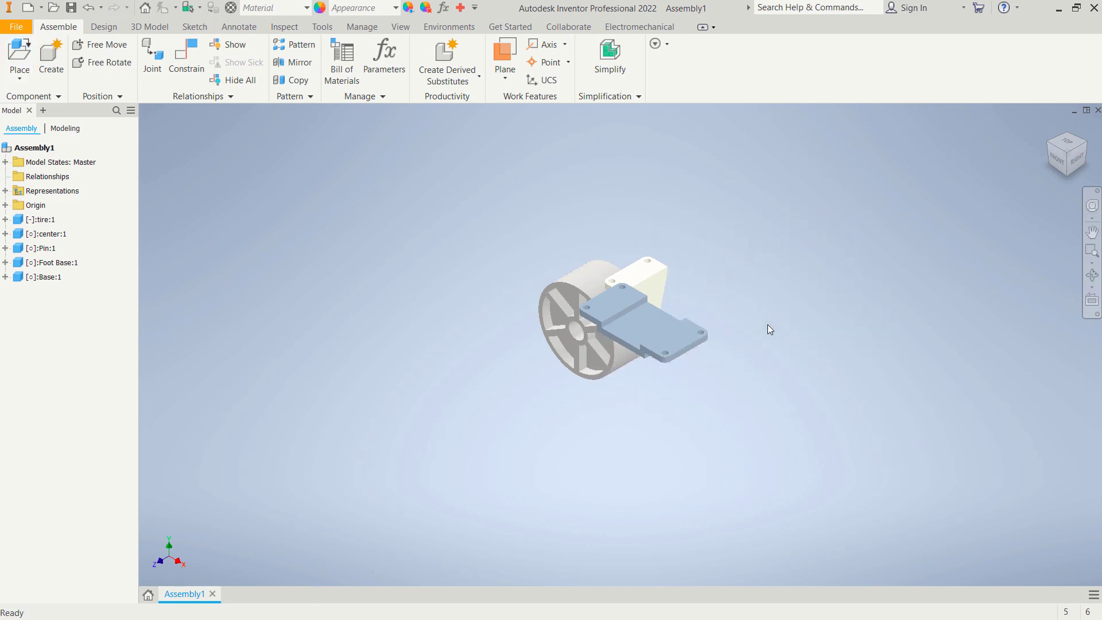
mouse_move(768, 325)
middle_down()
mouse_move(710, 339)
mouse_move(581, 272)
mouse_move(661, 318)
middle_up()
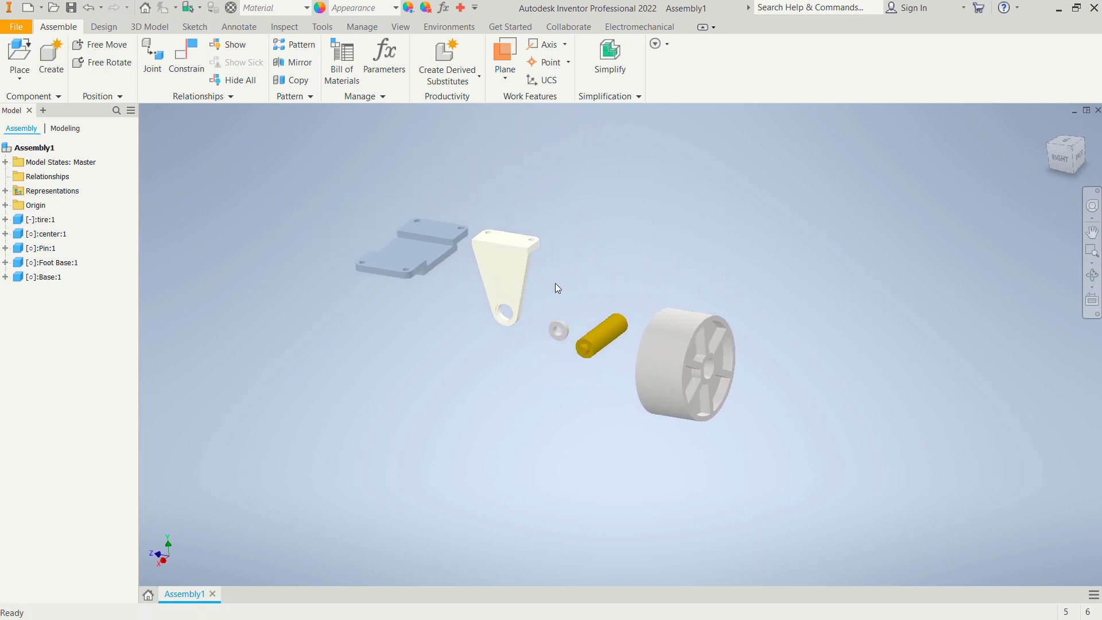
Place a second Pin and a second Foot Base, making seven unconstrained components.
click(15, 55)
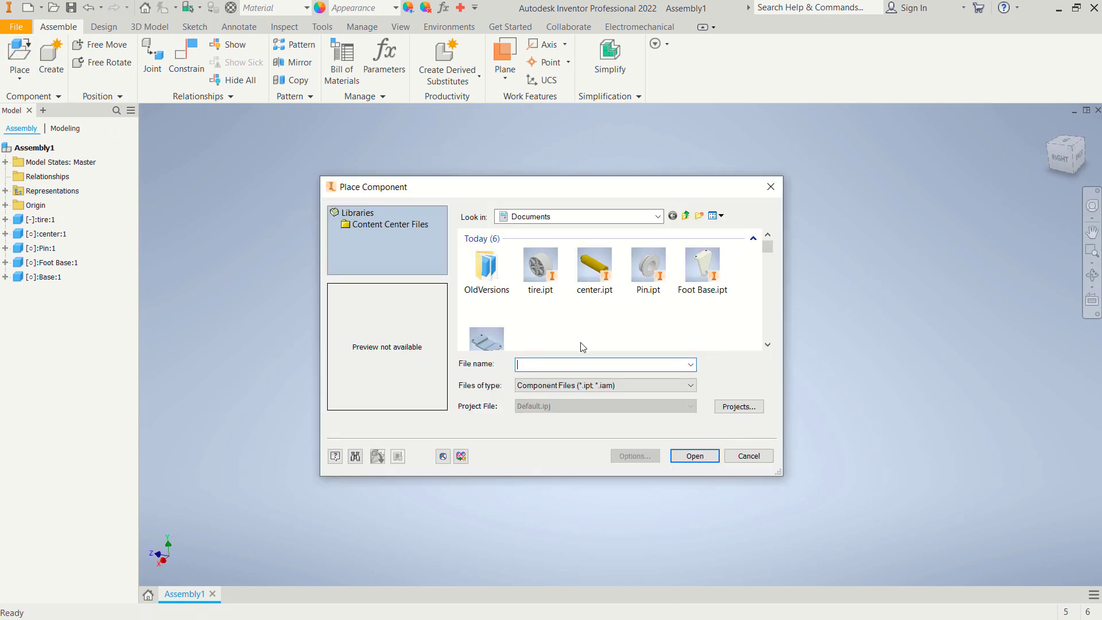
click(649, 270)
ctrl+click(704, 266)
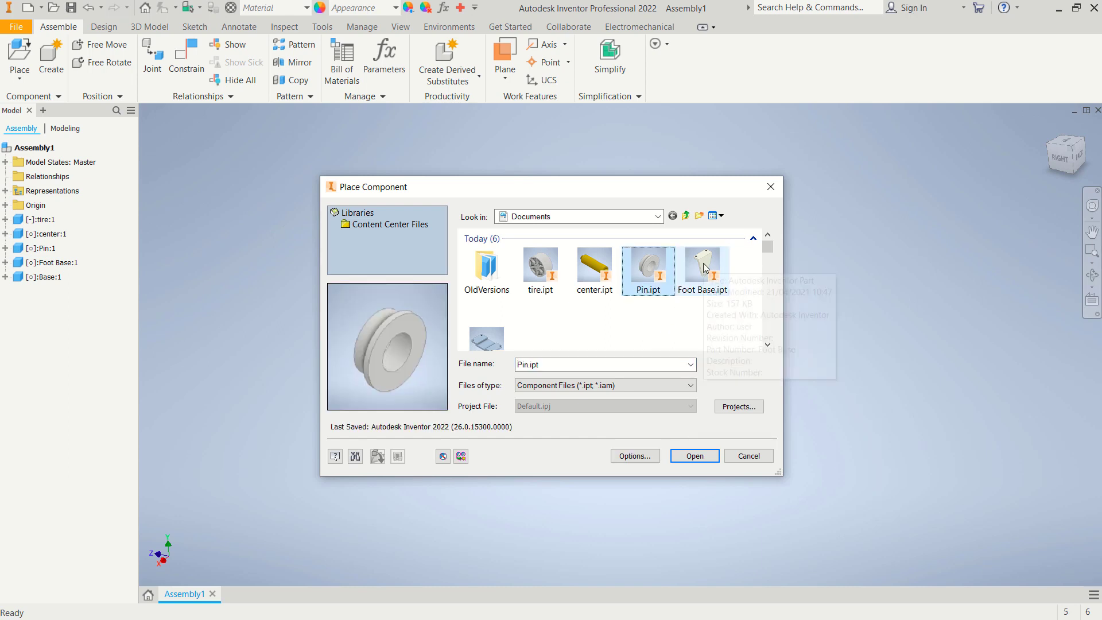
click(697, 456)
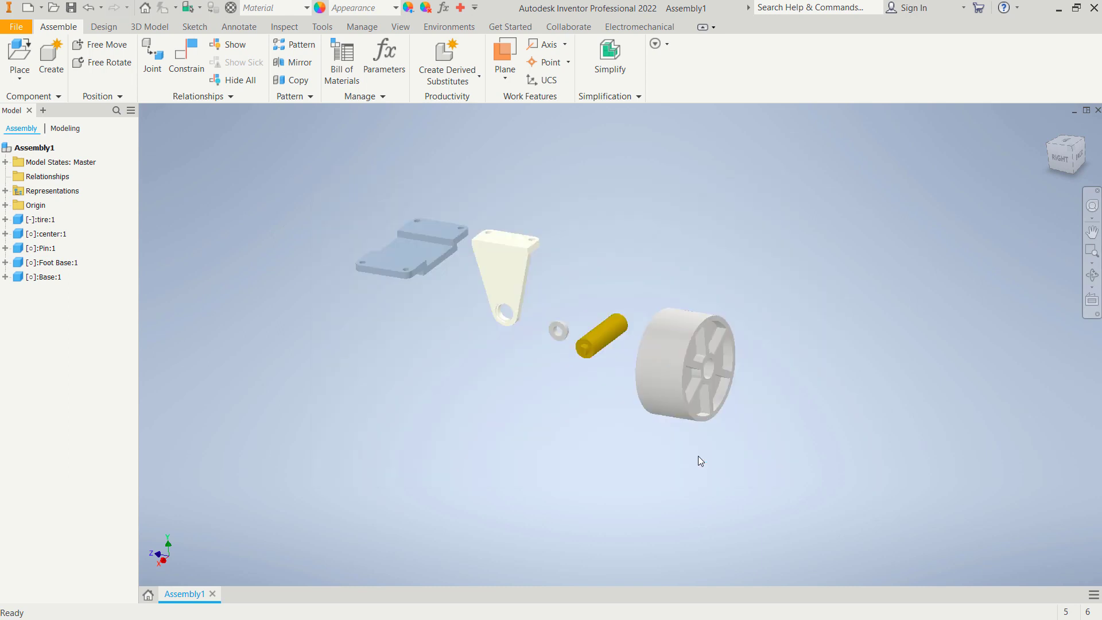
click(457, 422)
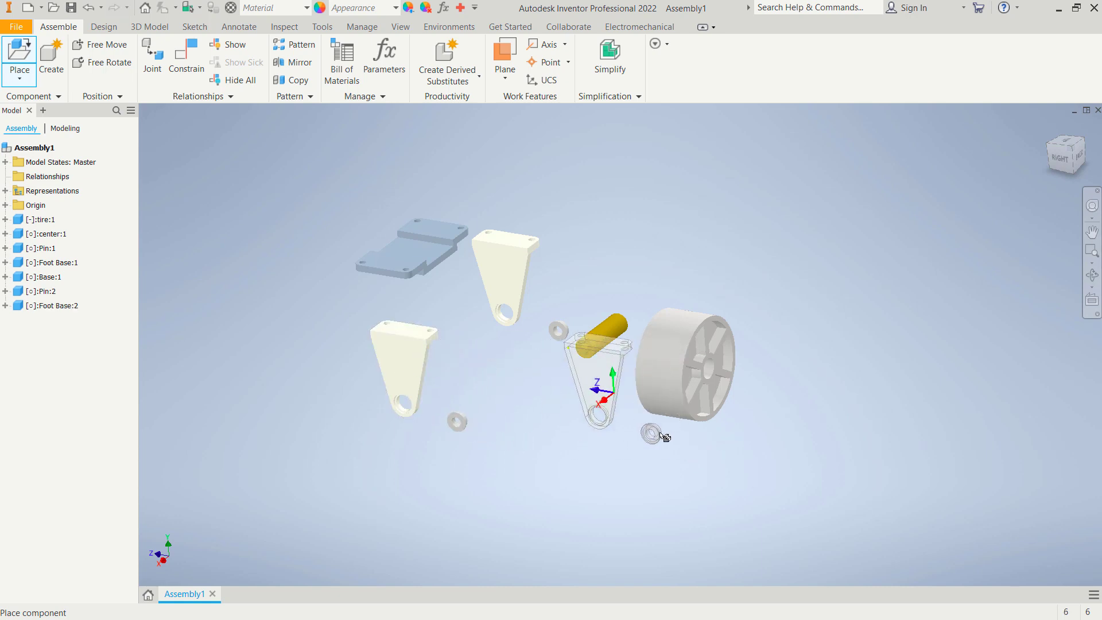
key(Escape)
middle_drag(633, 262, 716, 290)
key(F4)
mouse_move(723, 337)
mouse_down()
mouse_move(697, 339)
mouse_move(741, 310)
mouse_move(697, 337)
mouse_up()
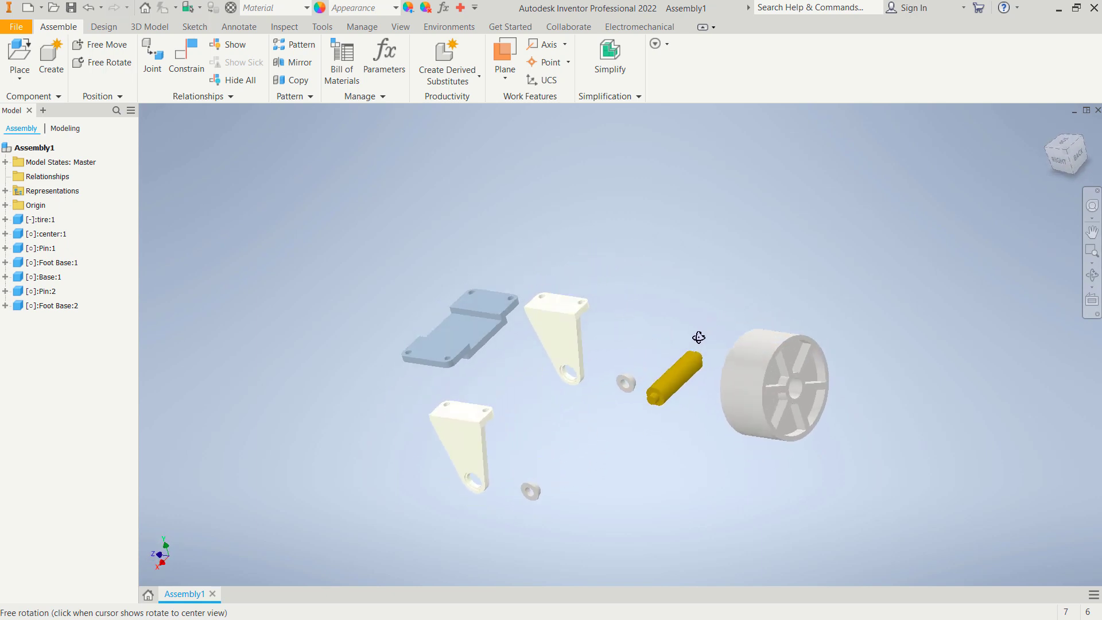
Preview a rigid joint from a Foot Base top face to the Base underside, alignment inverted.
click(160, 64)
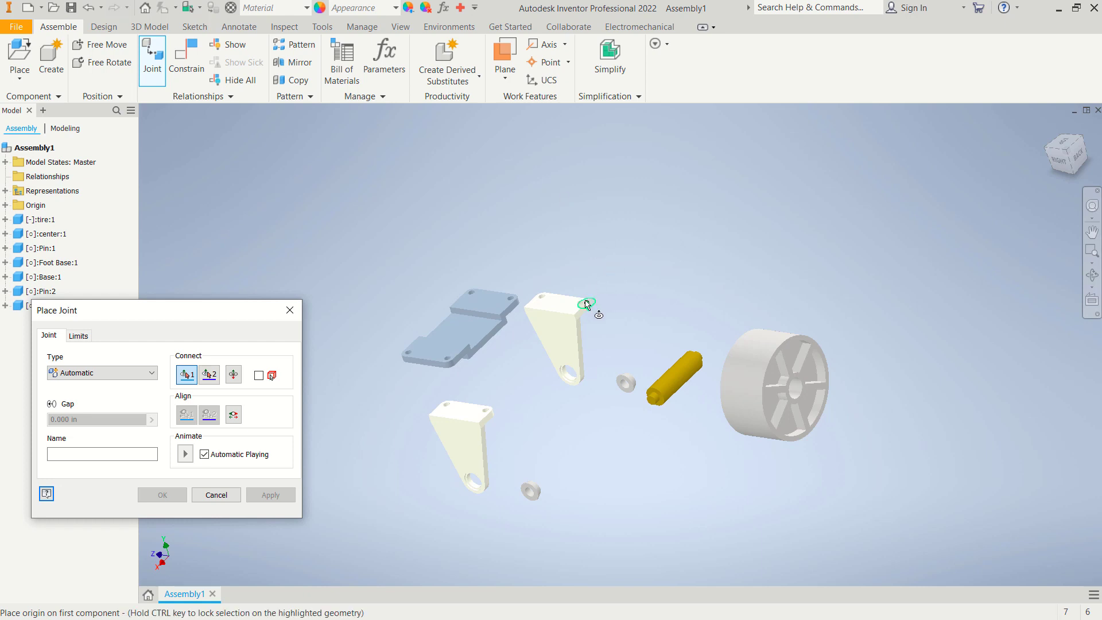
scroll(573, 316, up, 2)
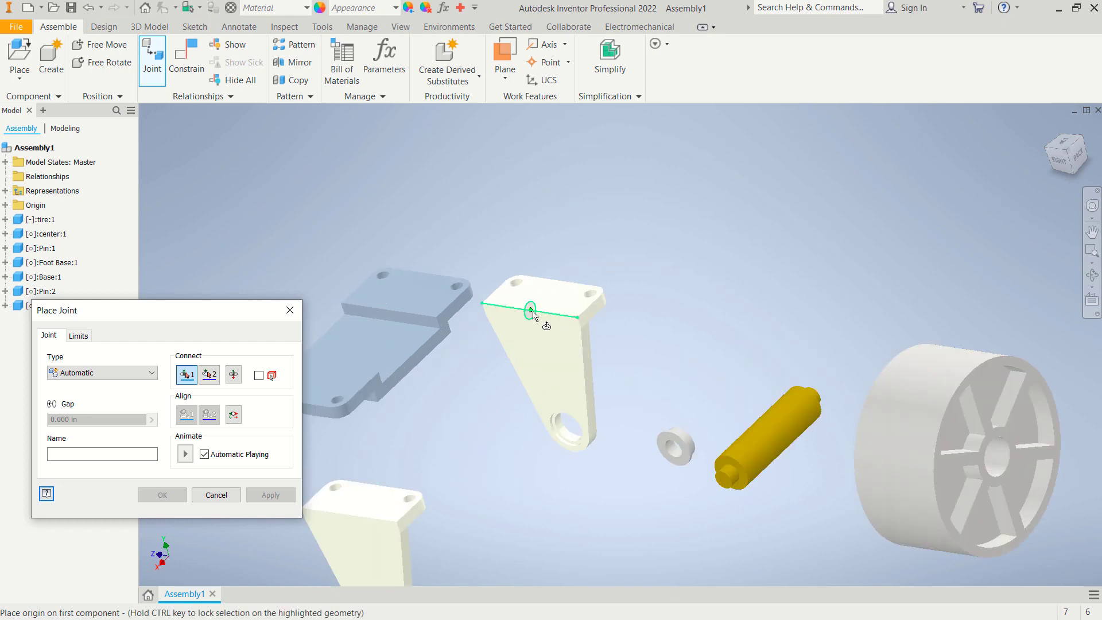
click(534, 315)
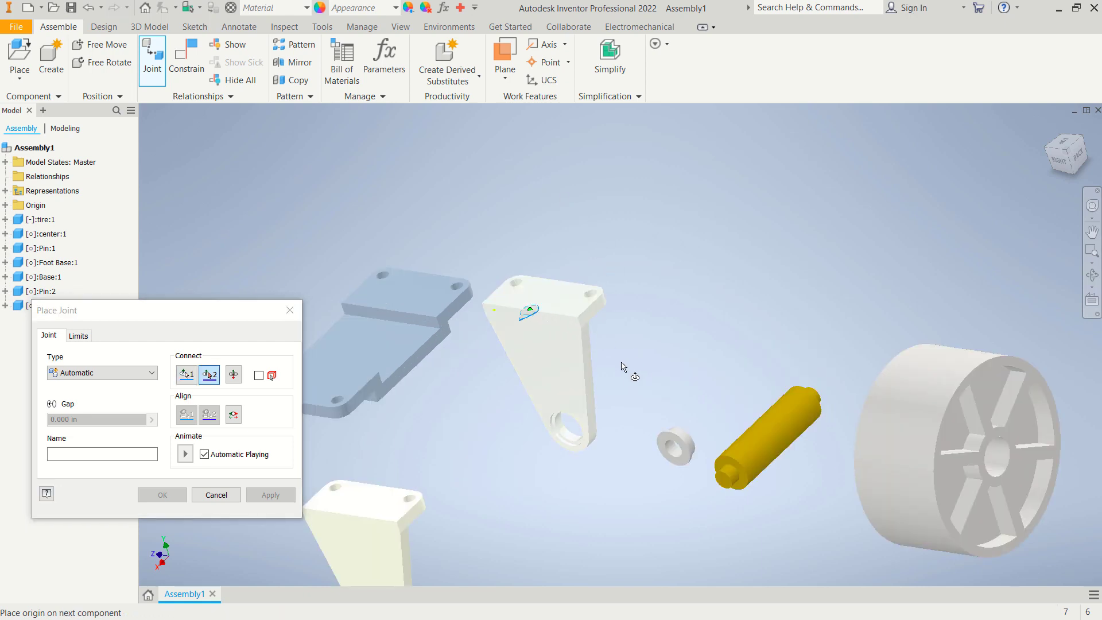
shift+middle_drag(623, 367, 645, 384)
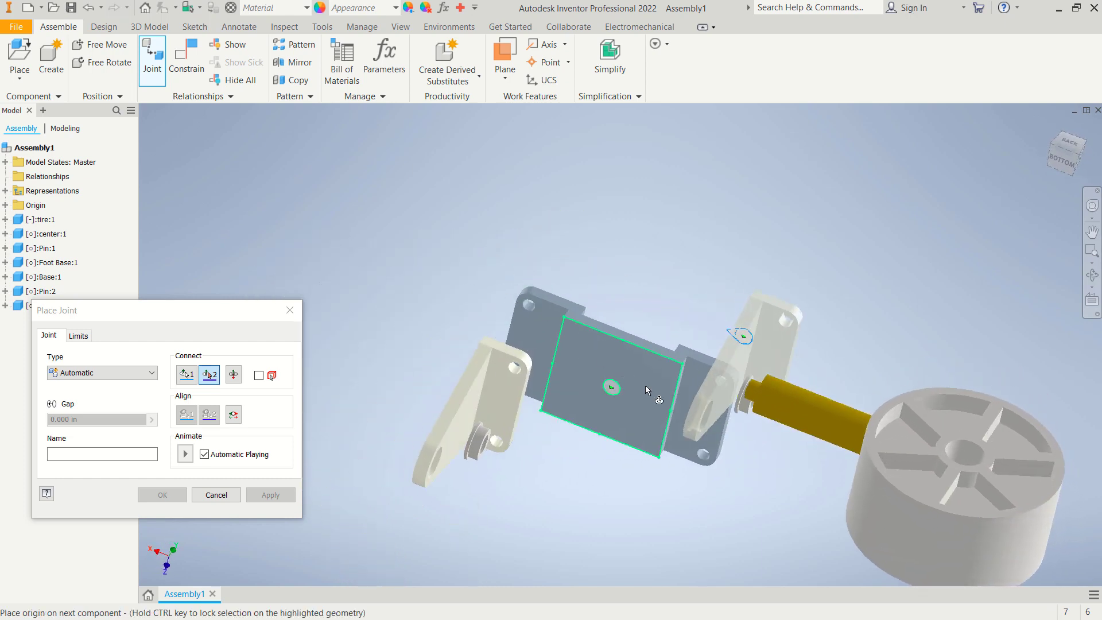
click(680, 405)
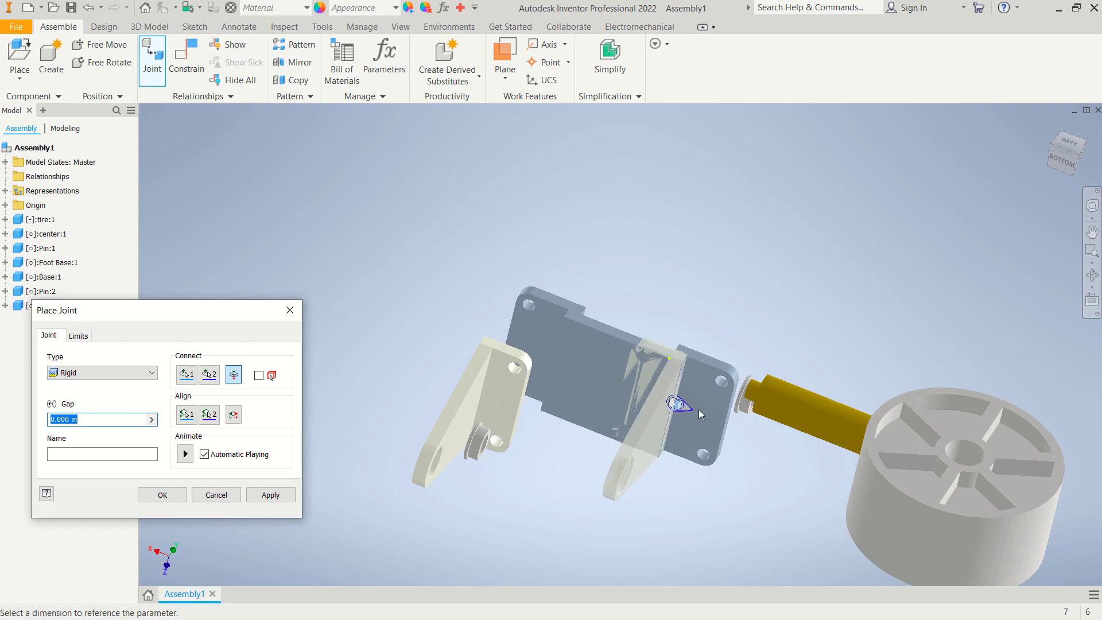
mouse_move(700, 415)
shift+middle_down()
mouse_move(624, 314)
mouse_move(827, 212)
shift+middle_up()
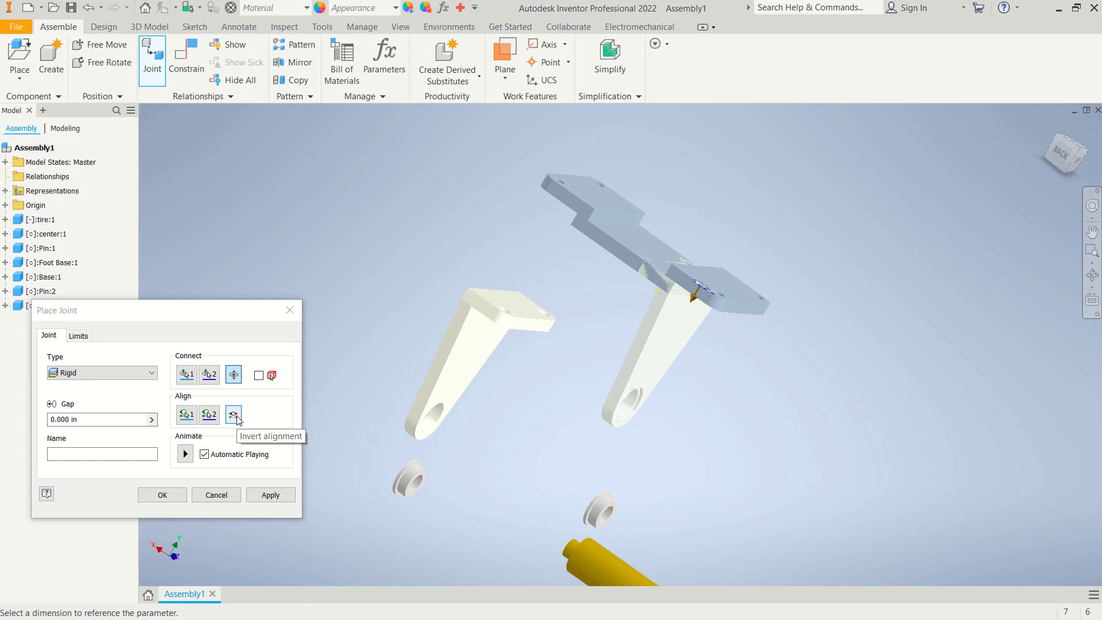
click(236, 419)
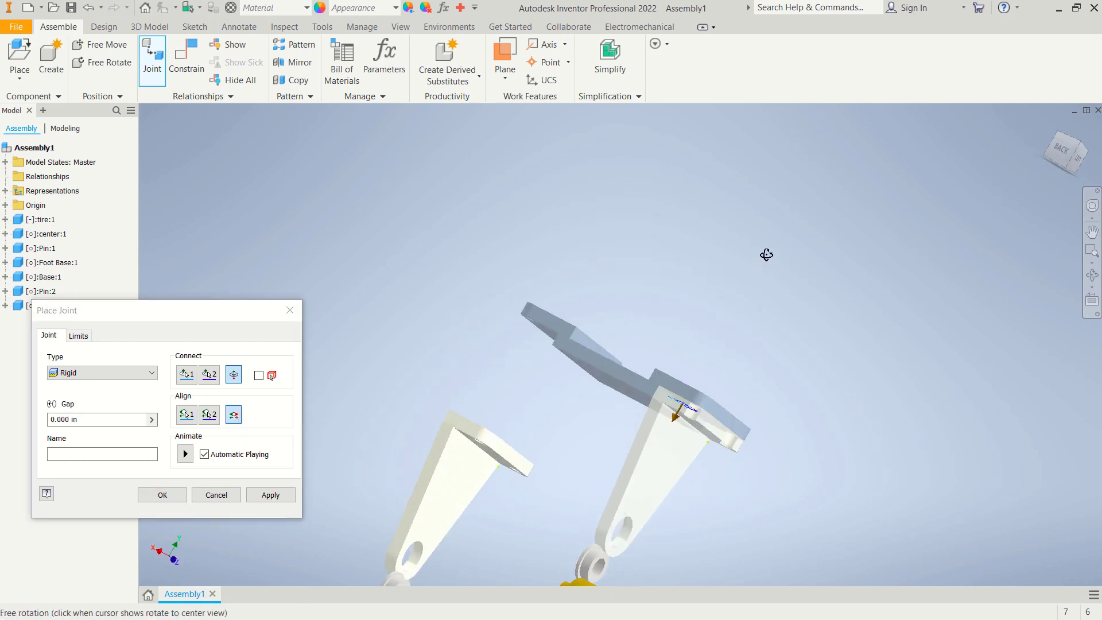
Apply the first bracket joint, then rigidly joint the second Foot Base beneath the Base.
click(281, 498)
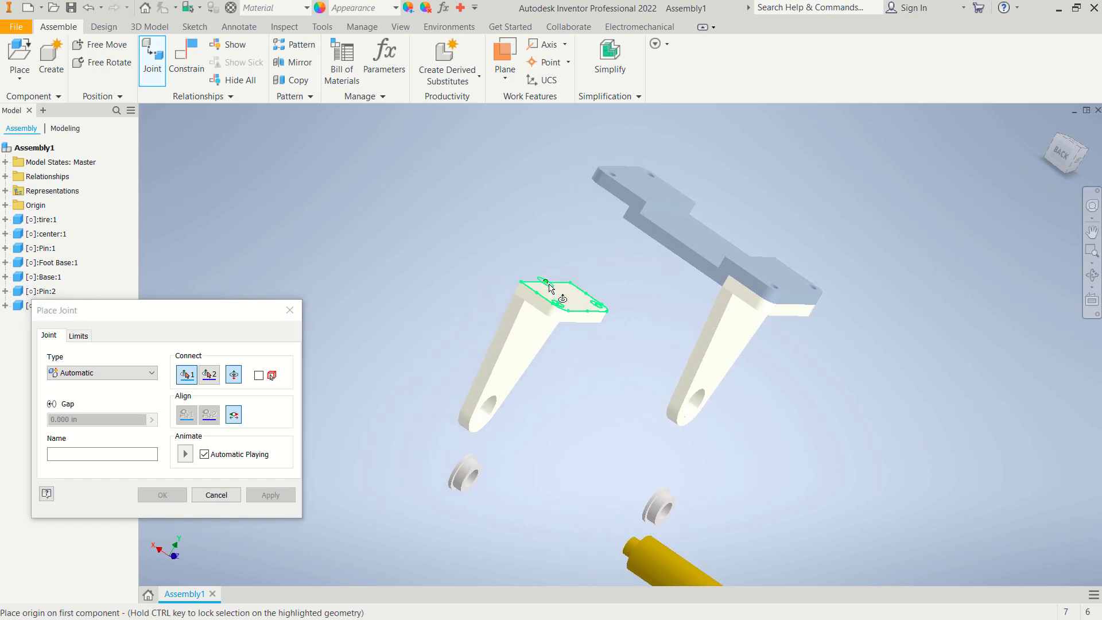
click(550, 288)
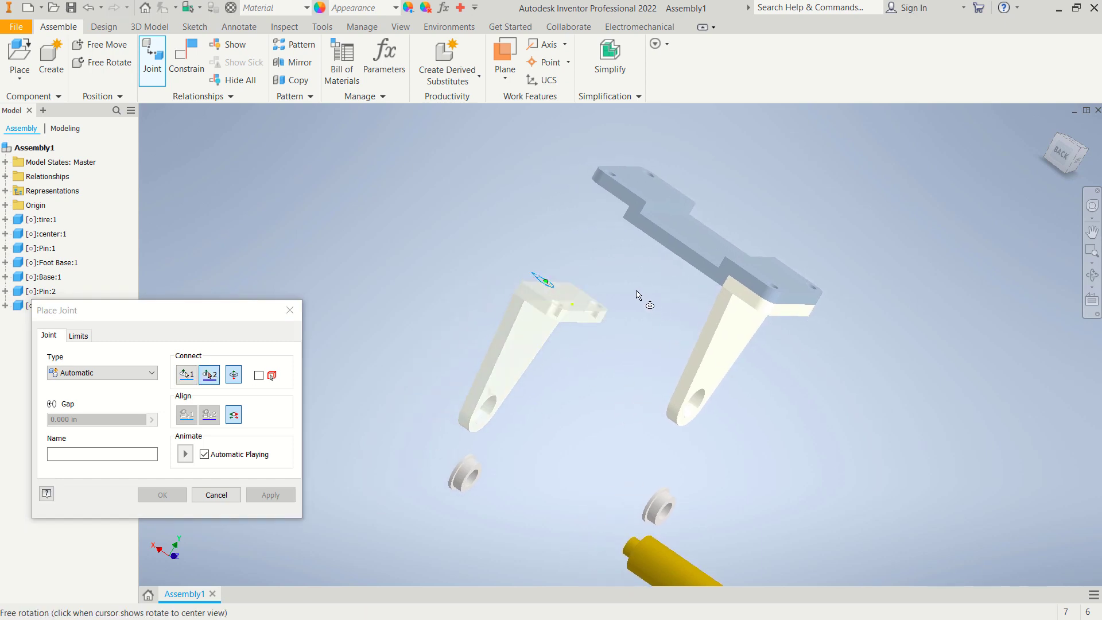
mouse_move(655, 307)
shift+middle_down()
mouse_move(700, 275)
mouse_move(515, 343)
shift+middle_up()
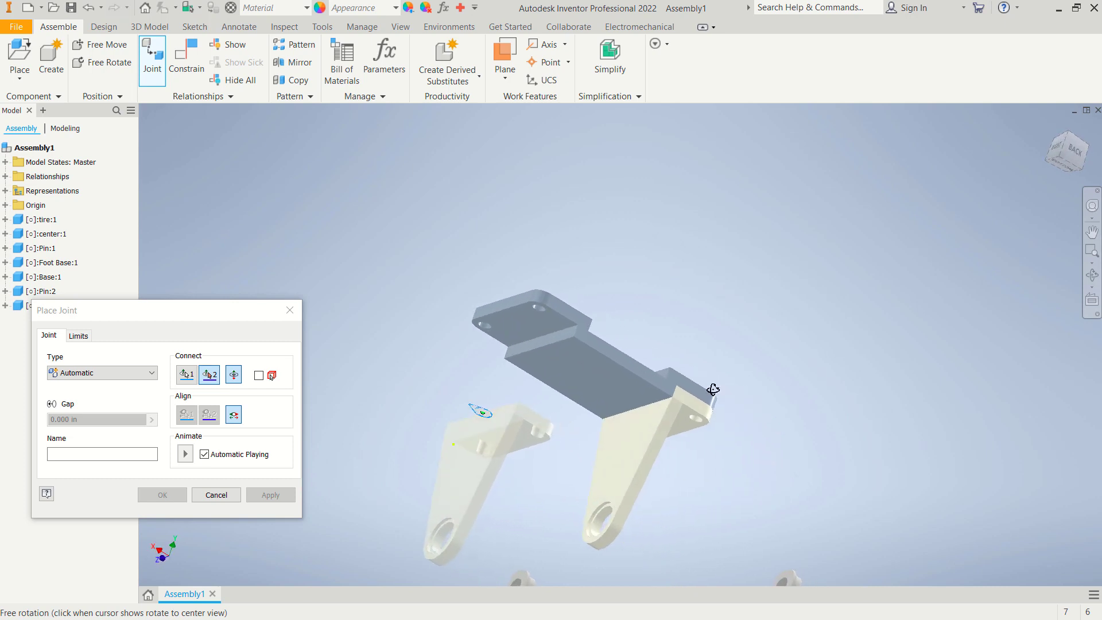
click(534, 336)
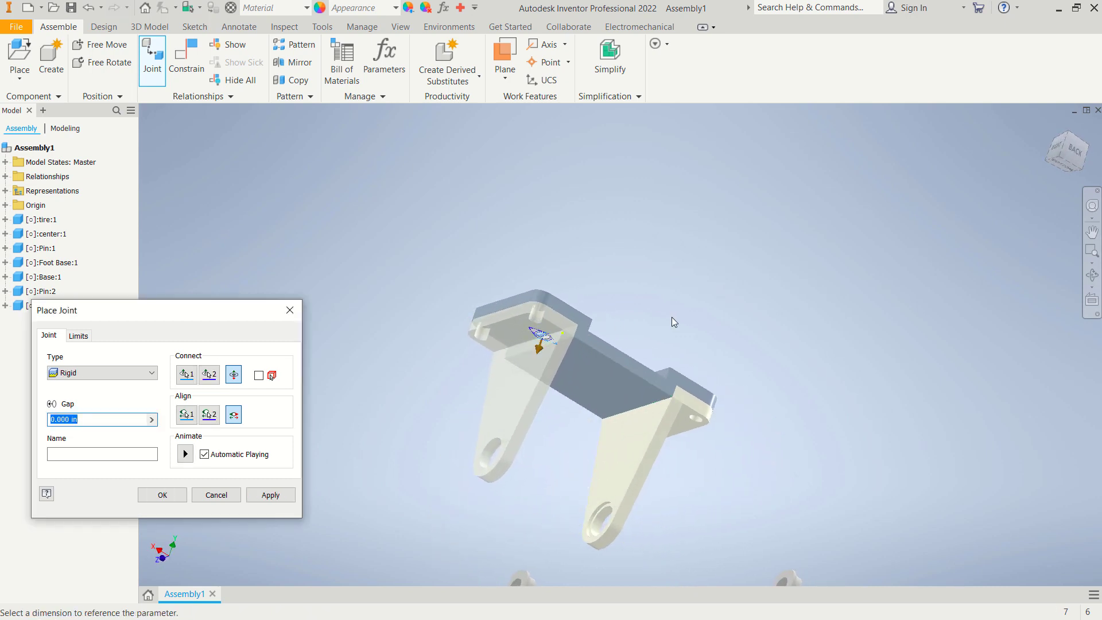
click(288, 496)
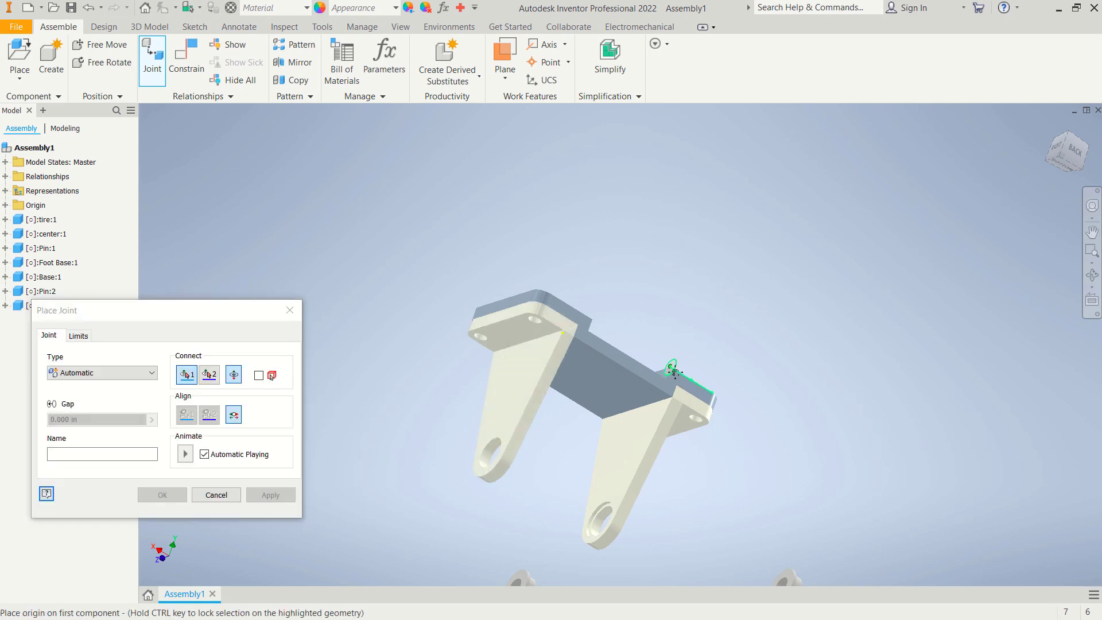
mouse_move(517, 368)
shift+middle_down()
mouse_move(654, 305)
mouse_move(660, 342)
mouse_move(758, 337)
mouse_move(670, 396)
shift+middle_up()
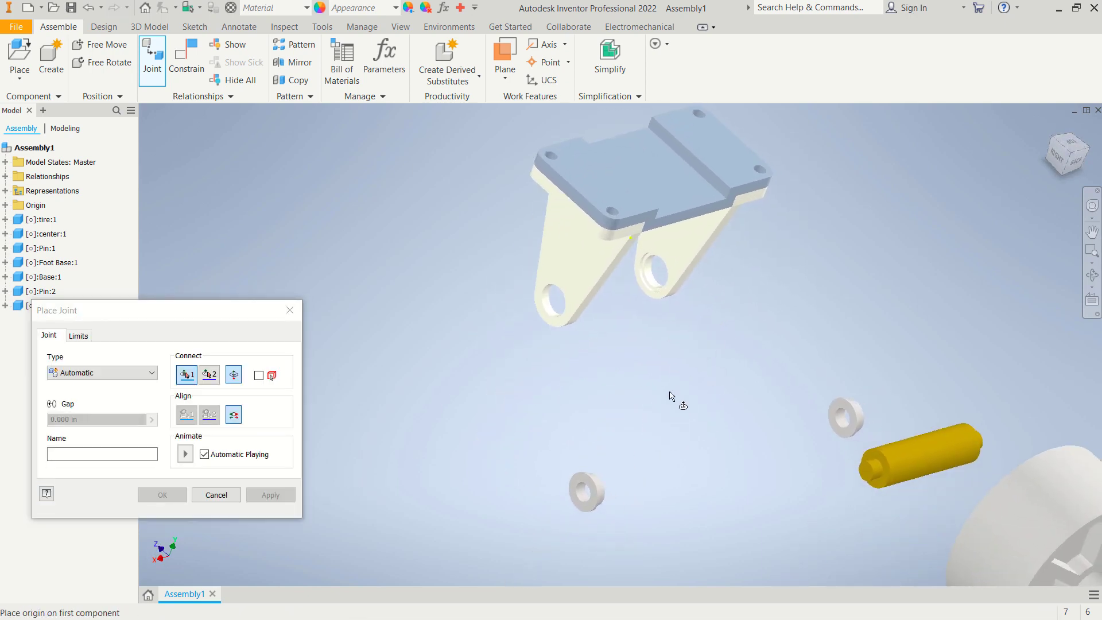
Seat a flipped Pin bushing in the left Foot Base hole with a rotational joint.
click(585, 494)
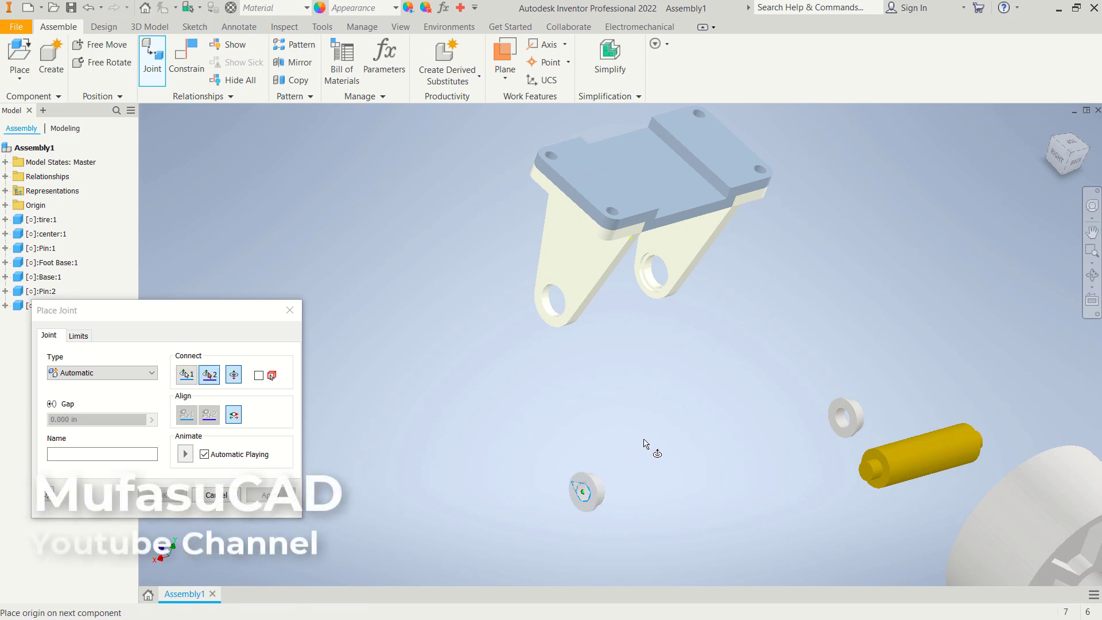
mouse_move(613, 469)
shift+middle_down()
mouse_move(671, 400)
mouse_move(598, 386)
shift+middle_up()
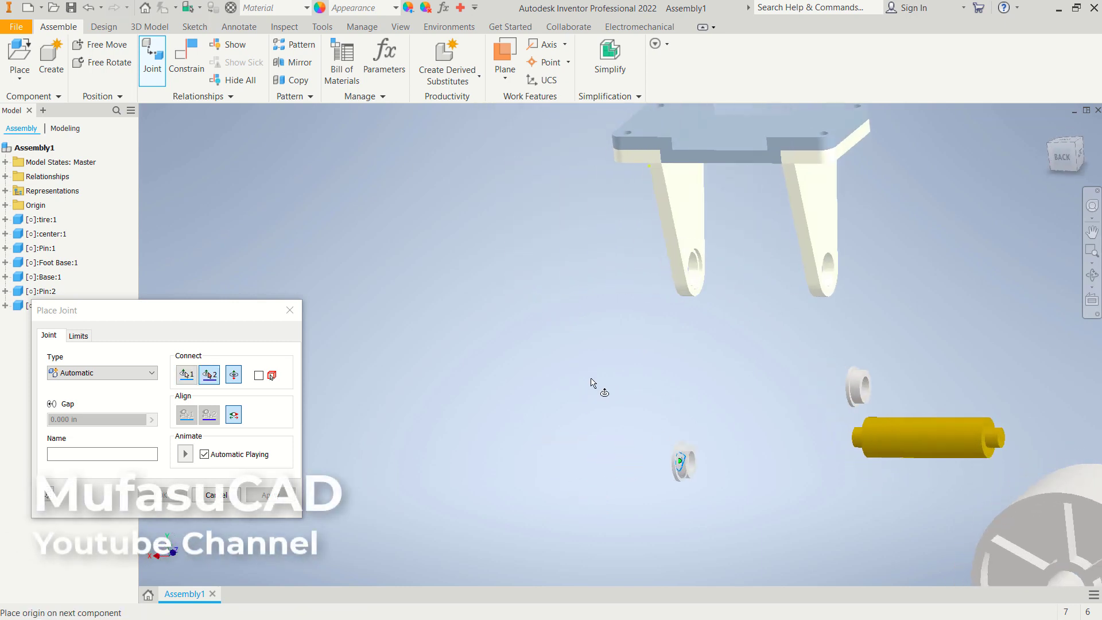
click(706, 266)
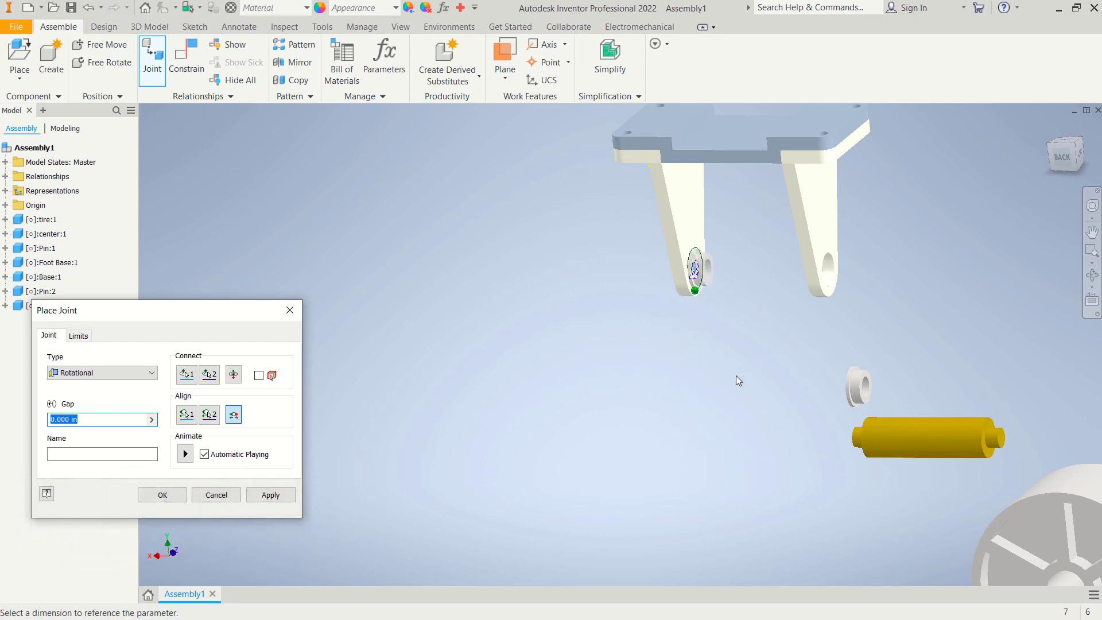
click(234, 377)
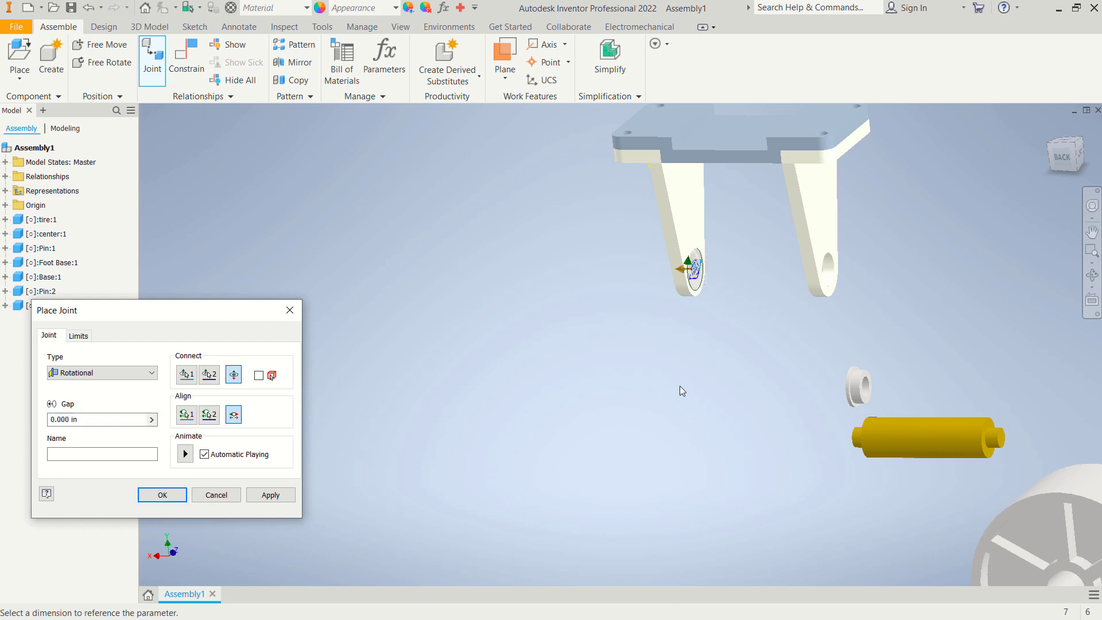
mouse_move(707, 387)
shift+middle_down()
mouse_move(718, 368)
mouse_move(765, 364)
mouse_move(790, 377)
shift+middle_up()
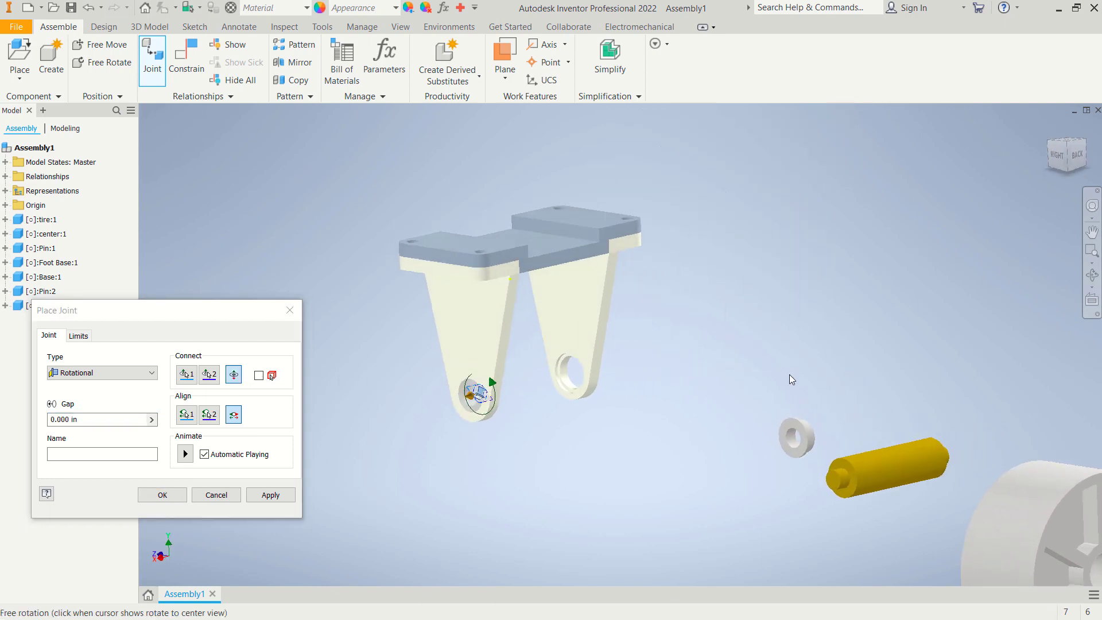
click(278, 497)
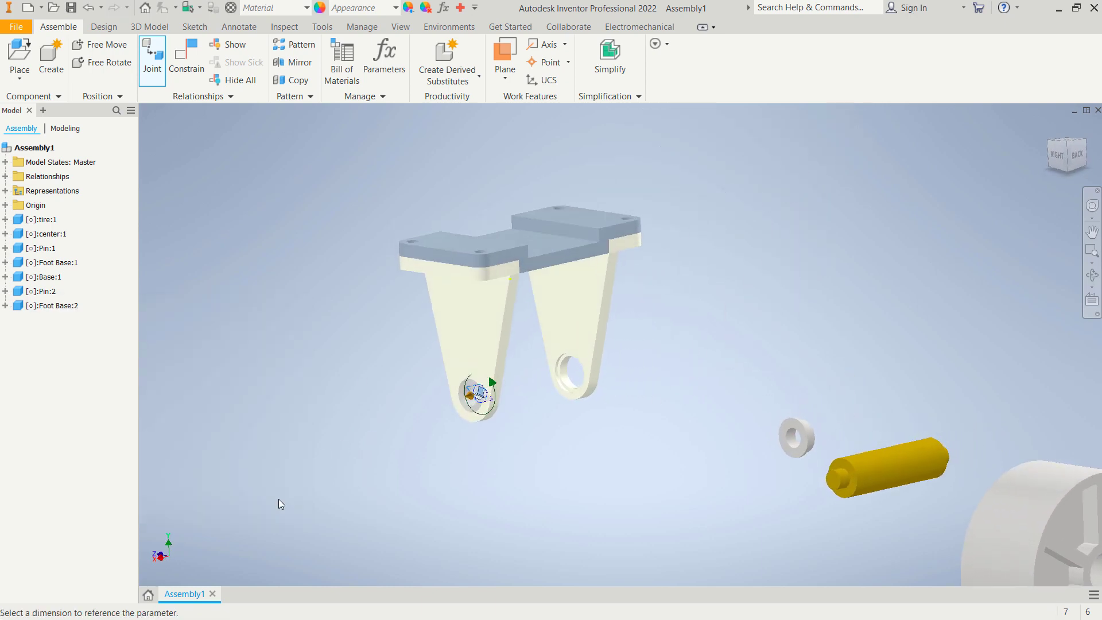
Seat the second Pin bushing in the right Foot Base hole with a rotational joint.
click(794, 426)
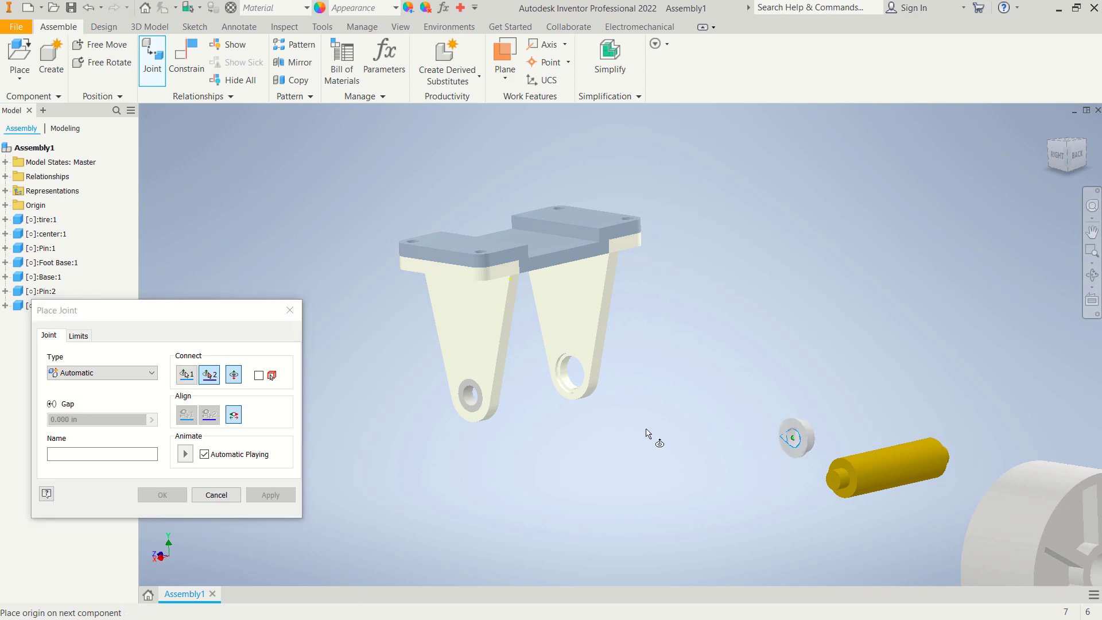
click(561, 364)
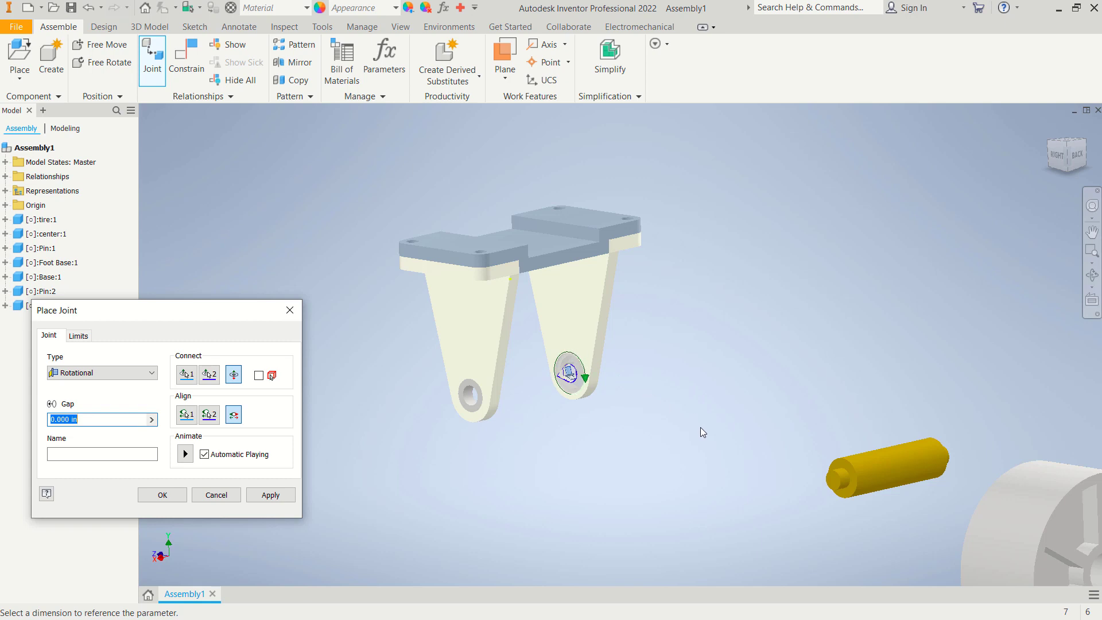
mouse_move(701, 433)
shift+middle_down()
mouse_move(612, 434)
mouse_move(660, 436)
shift+middle_up()
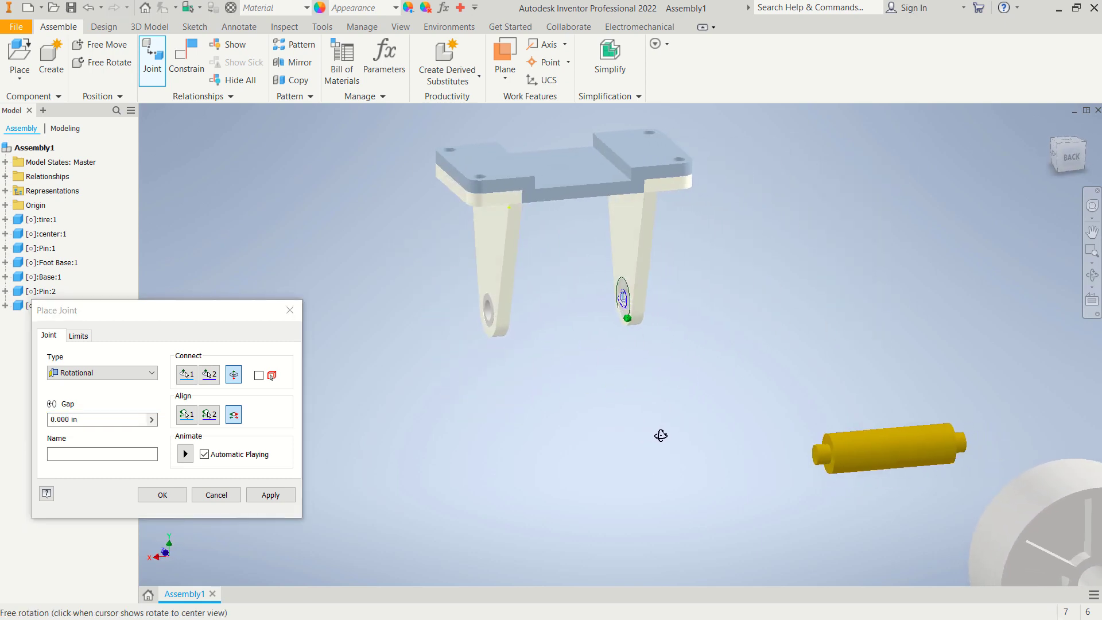
click(282, 496)
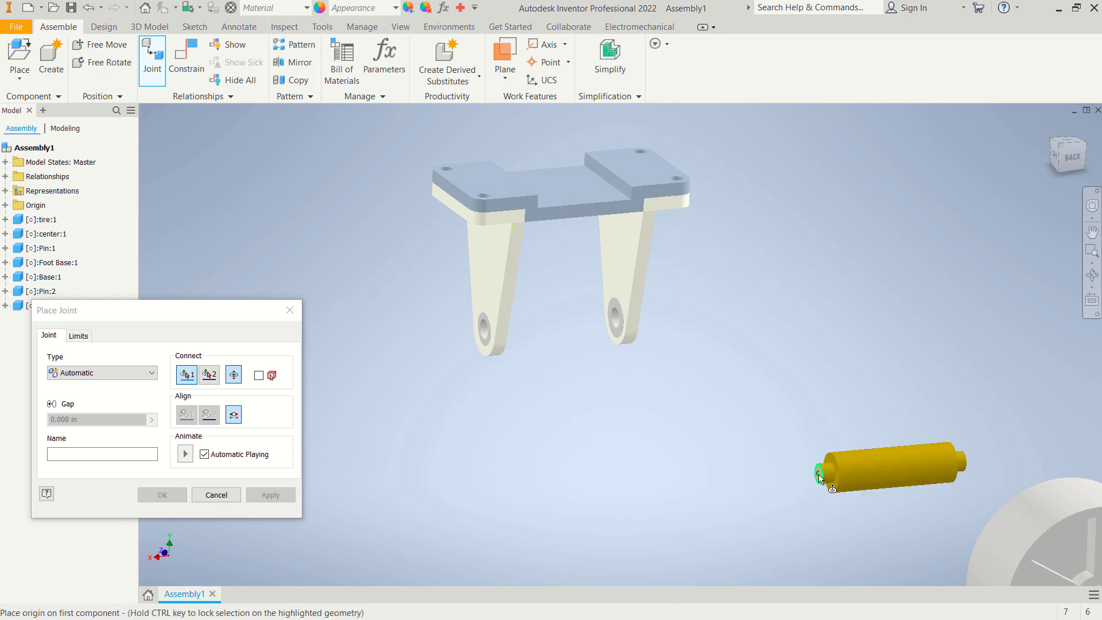
Join the center axle's end face to the bracket hole with a rotational joint.
click(819, 474)
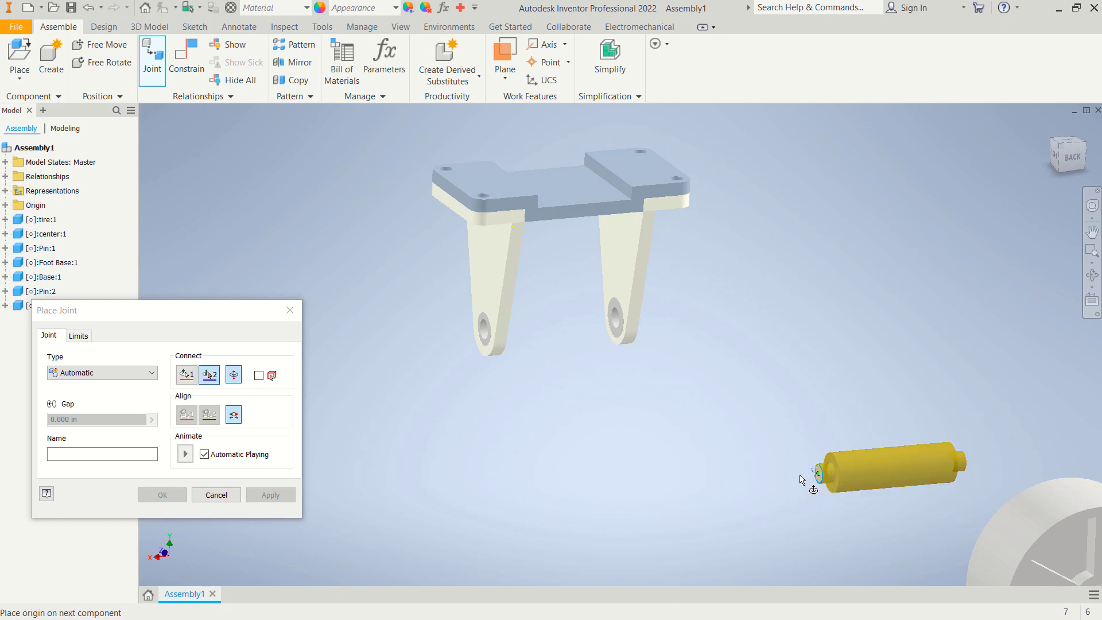
click(485, 334)
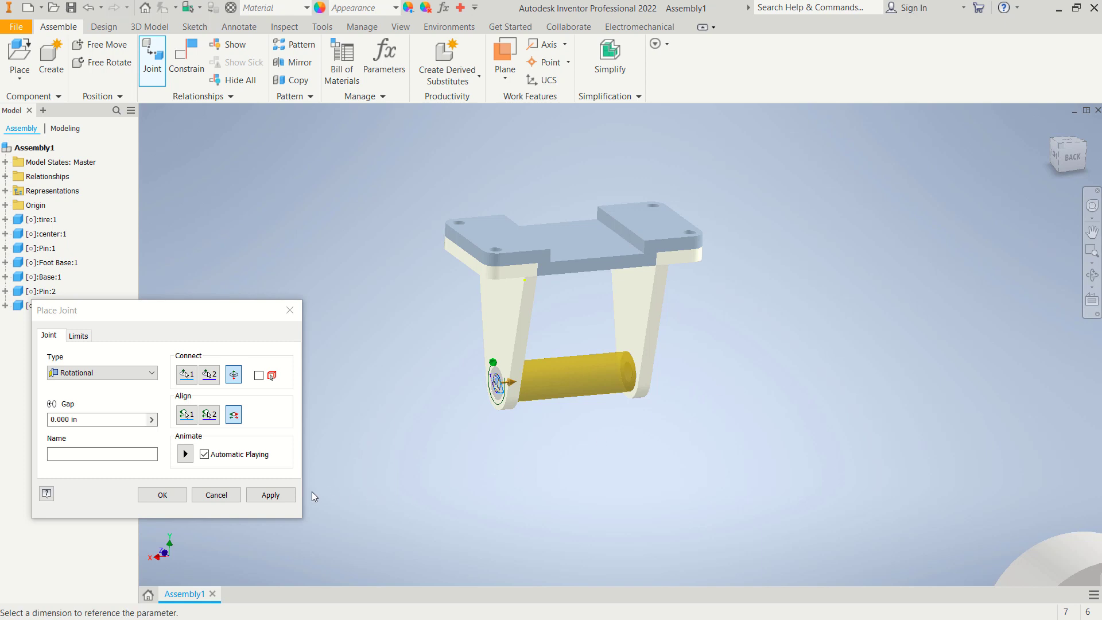
click(290, 496)
scroll(701, 411, down, 3)
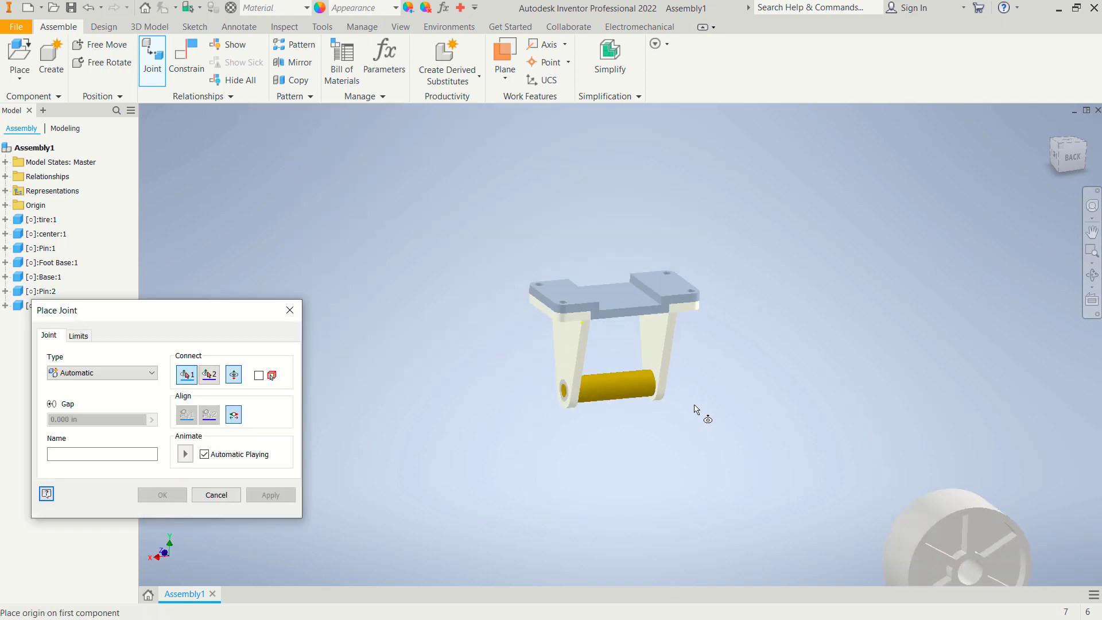
Mount the tire hub on the axle with a cylindrical joint, then close the joint tool.
scroll(942, 465, up, 2)
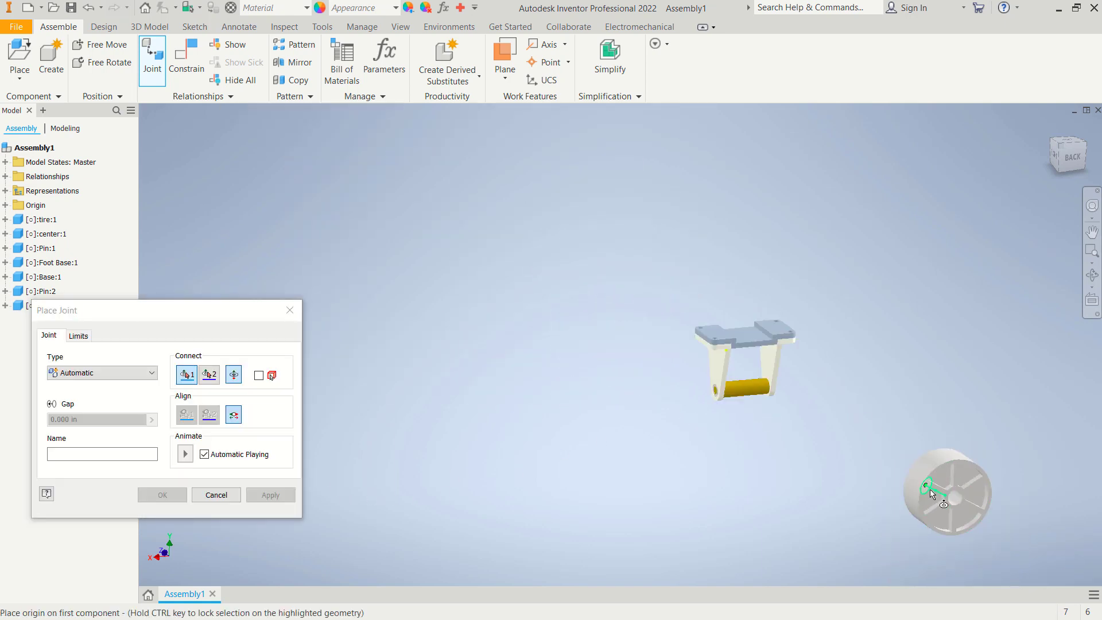
mouse_move(932, 494)
middle_down()
mouse_move(794, 471)
mouse_move(828, 501)
middle_up()
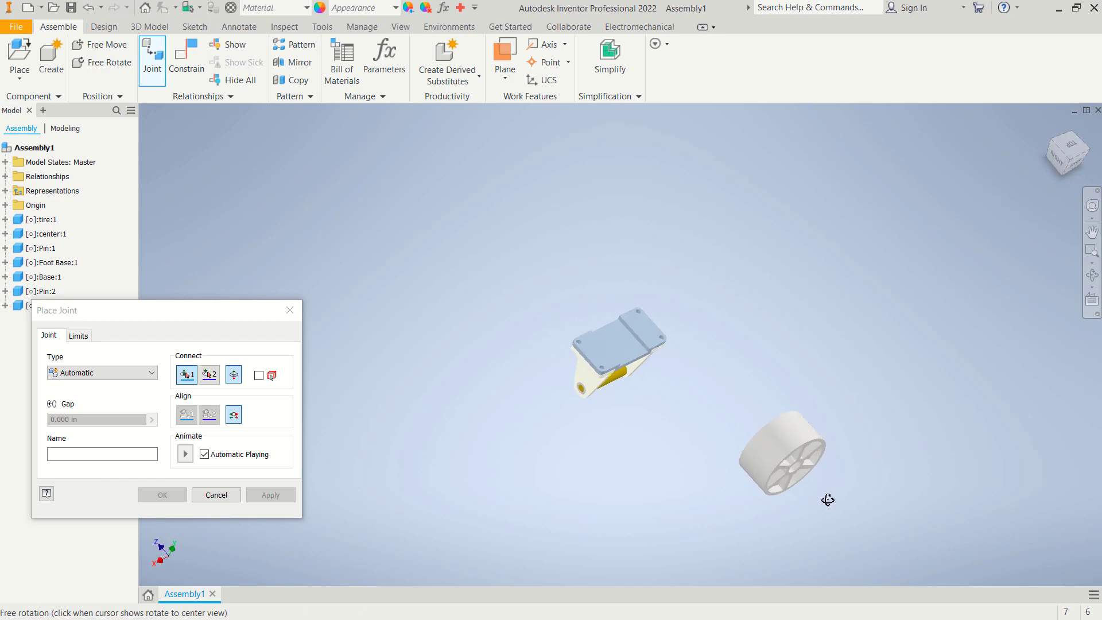
mouse_move(775, 462)
shift+middle_down()
mouse_move(783, 487)
mouse_move(793, 472)
mouse_move(703, 497)
mouse_move(694, 475)
mouse_move(622, 440)
shift+middle_up()
click(788, 448)
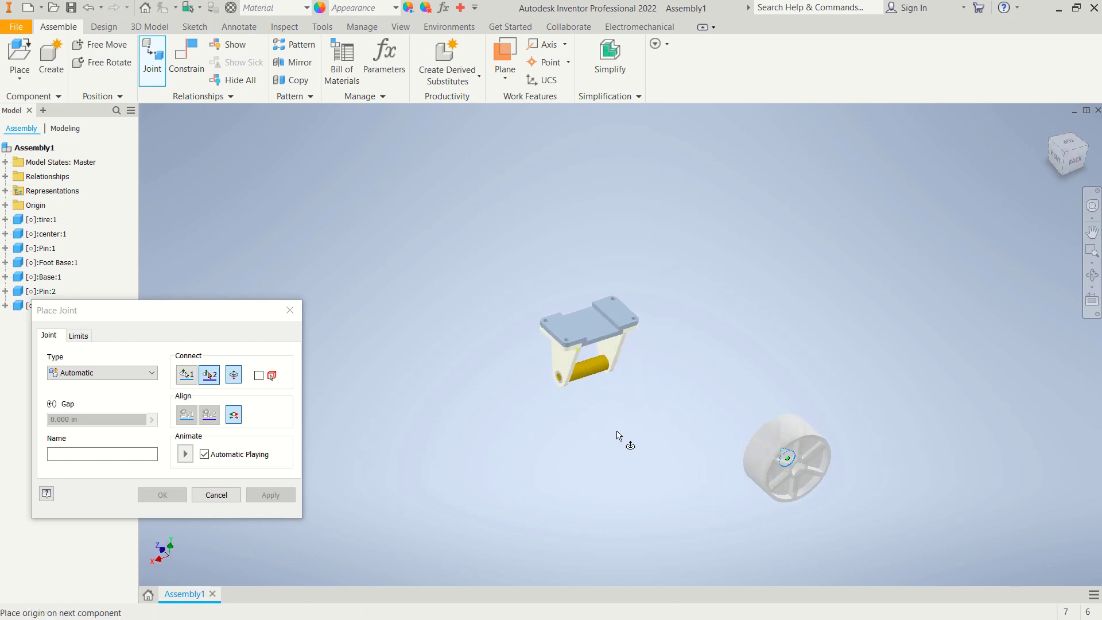
click(589, 374)
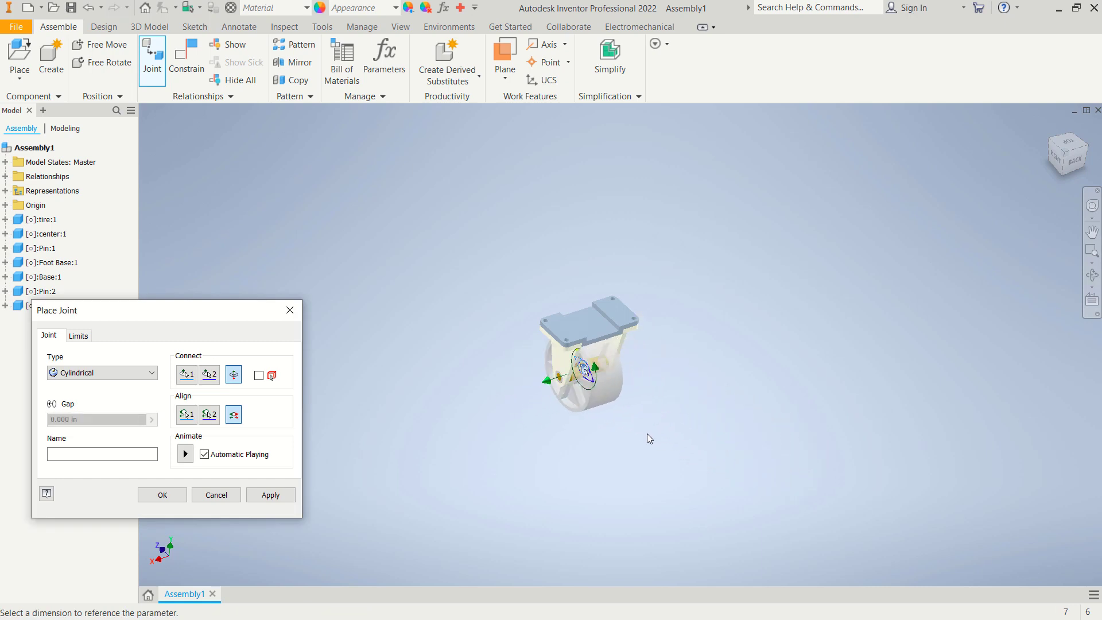
click(280, 499)
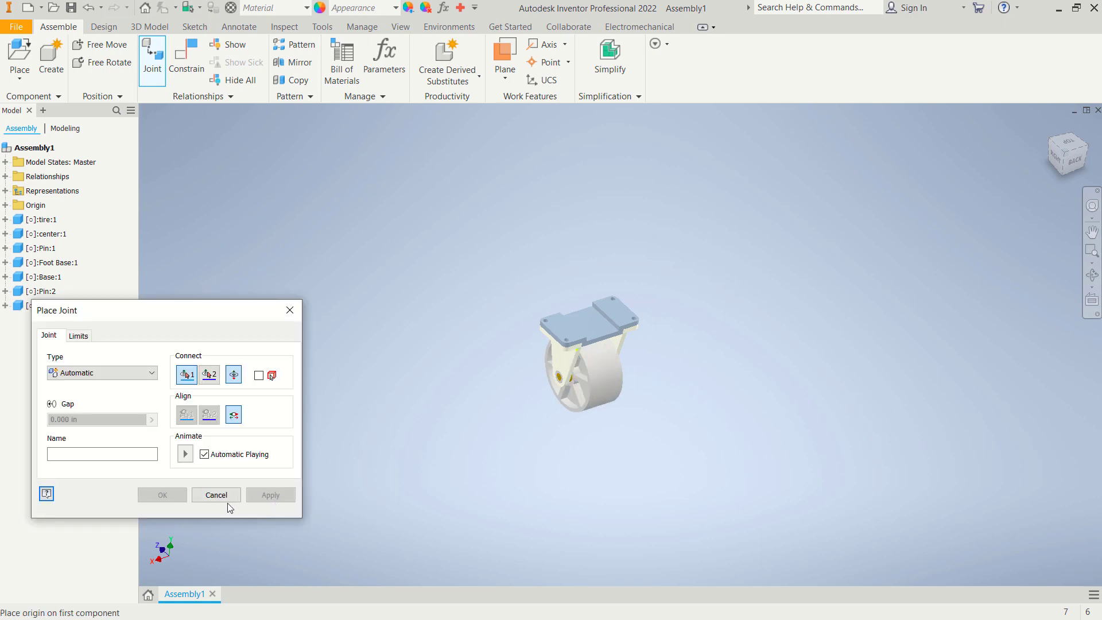
click(288, 311)
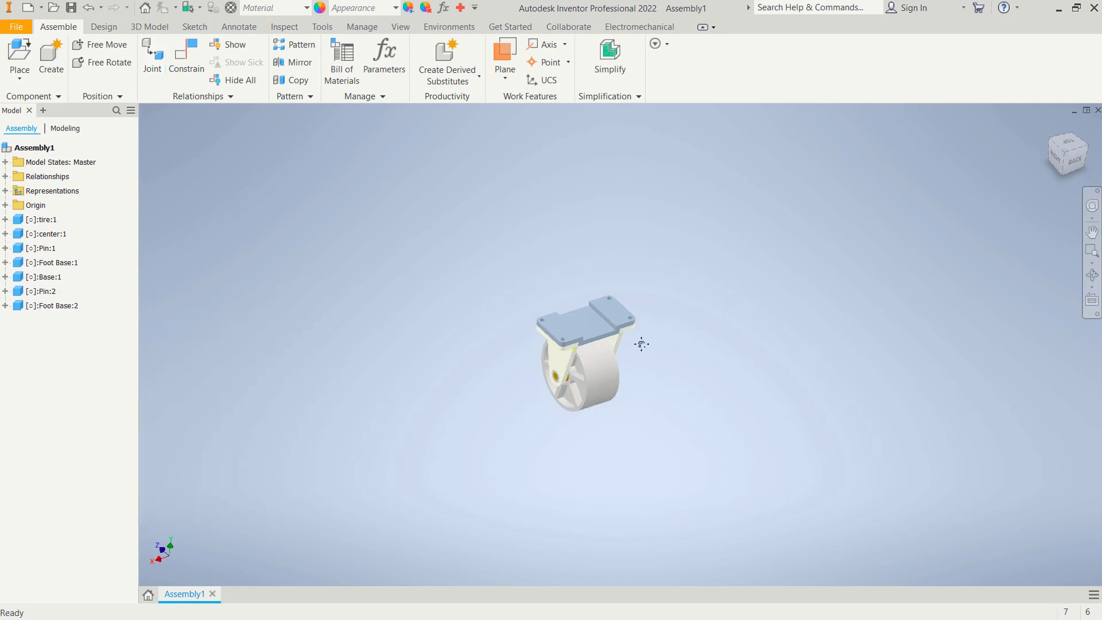
mouse_move(643, 342)
shift+middle_down()
mouse_move(708, 377)
mouse_move(708, 363)
mouse_move(671, 340)
mouse_move(640, 354)
mouse_move(677, 386)
mouse_move(670, 399)
mouse_move(553, 400)
shift+middle_up()
scroll(647, 389, down, 3)
scroll(626, 390, down, 3)
scroll(554, 400, up, 3)
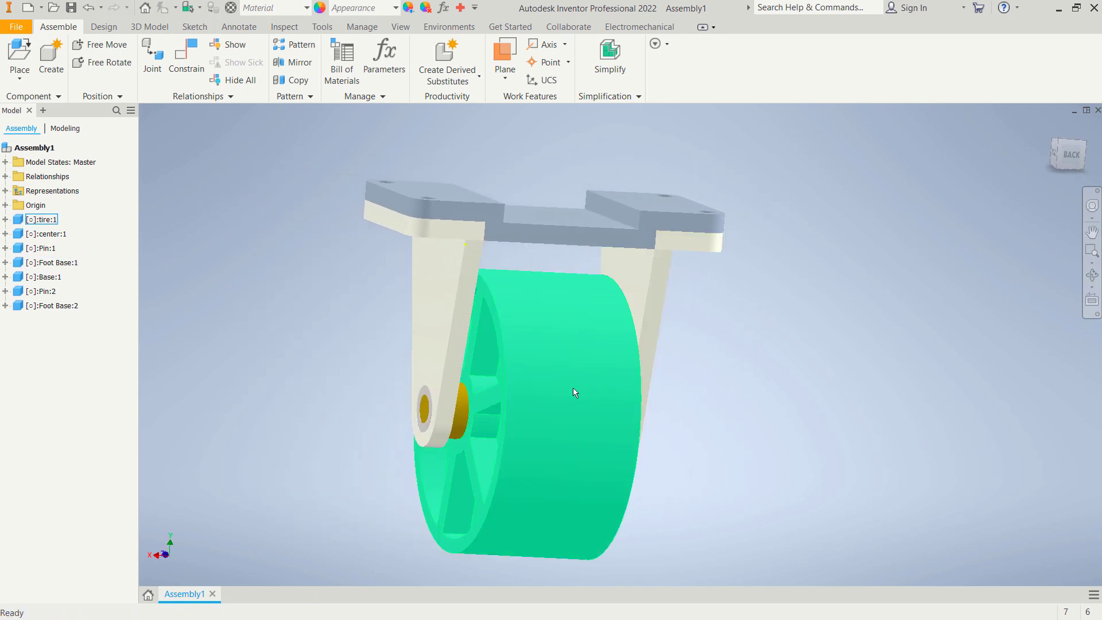
scroll(573, 388, up, 1)
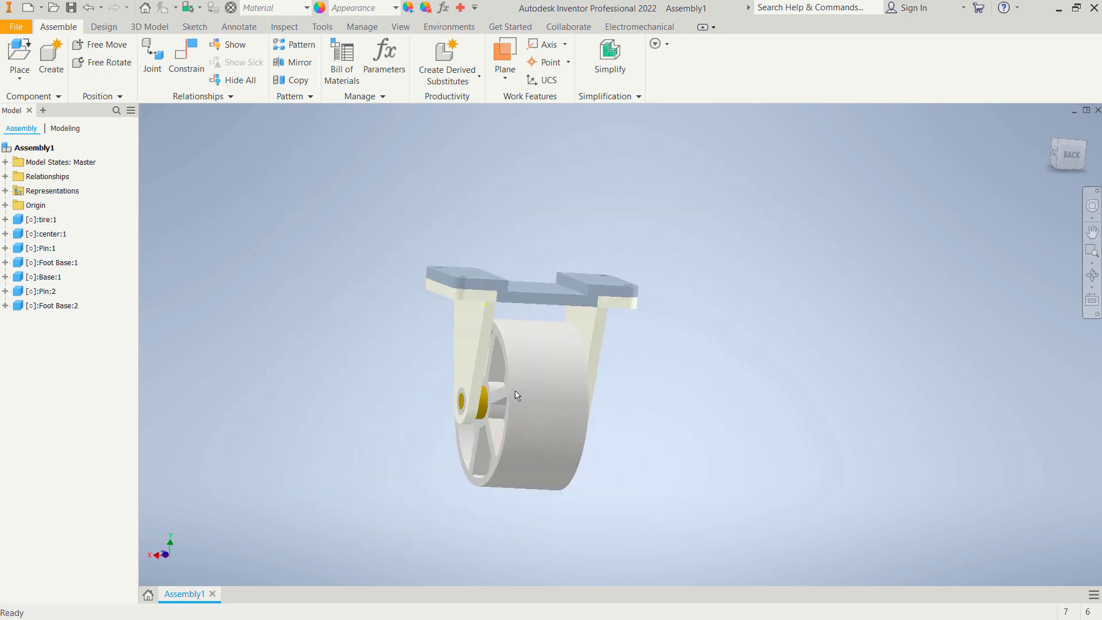
Set the caster's visual style to Shaded with Hidden Edges on the View tab.
click(394, 26)
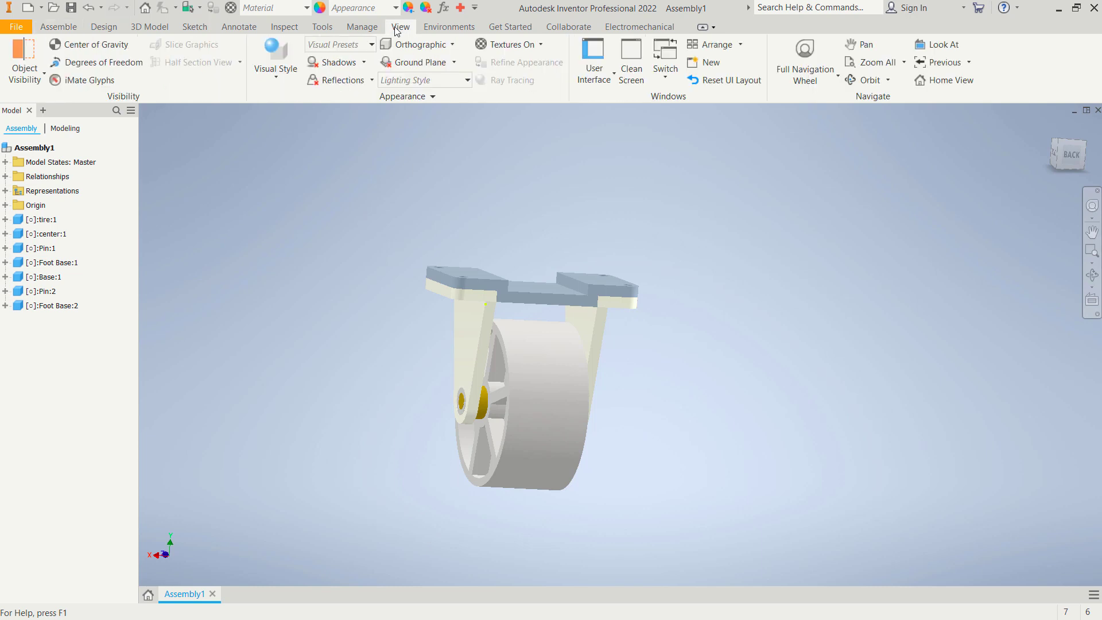
click(276, 77)
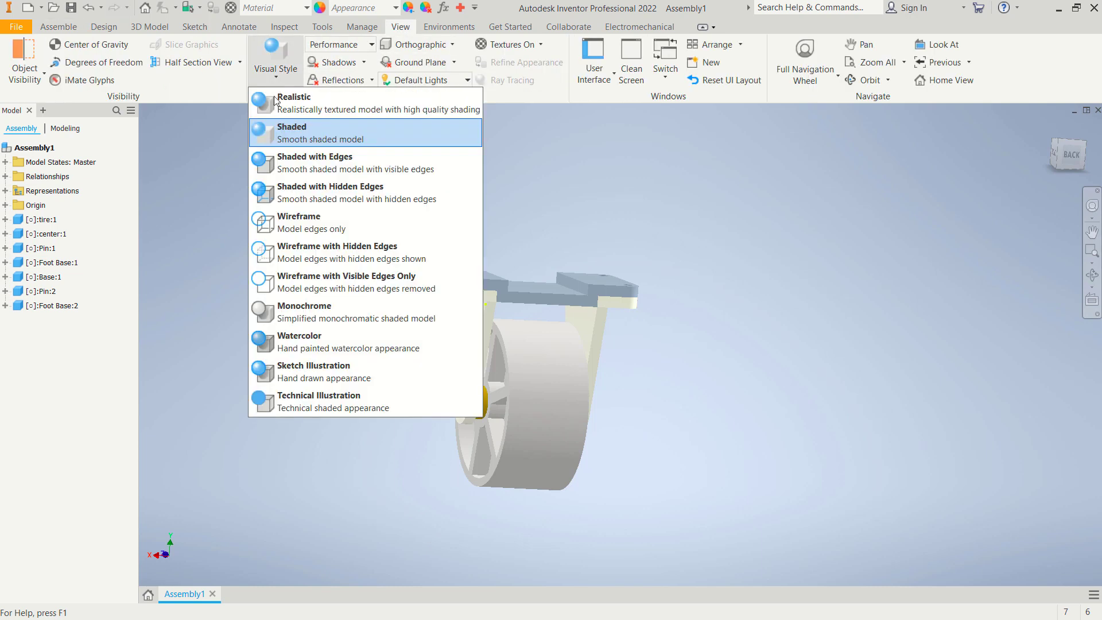
click(359, 192)
Change the view projection from Orthographic to Perspective.
click(452, 45)
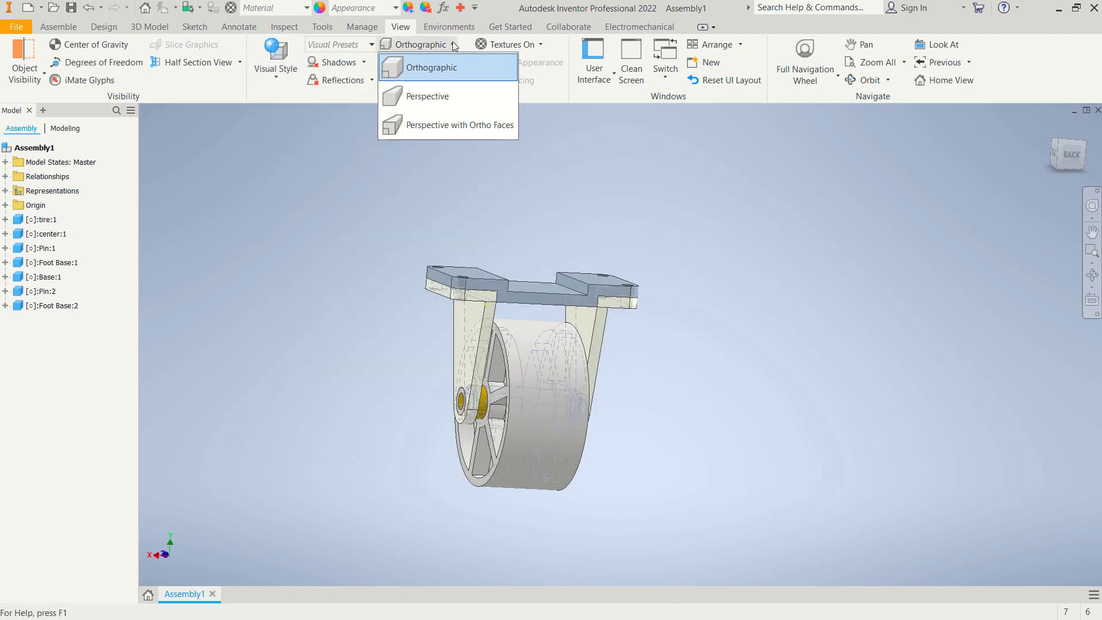
key(Escape)
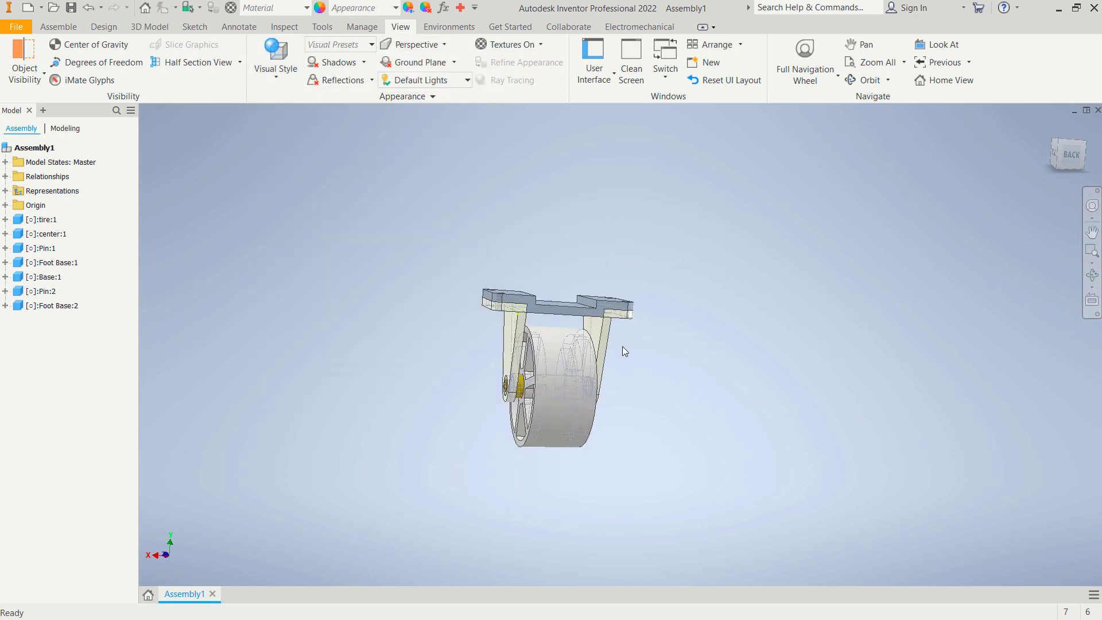
shift+middle_drag(623, 347, 697, 327)
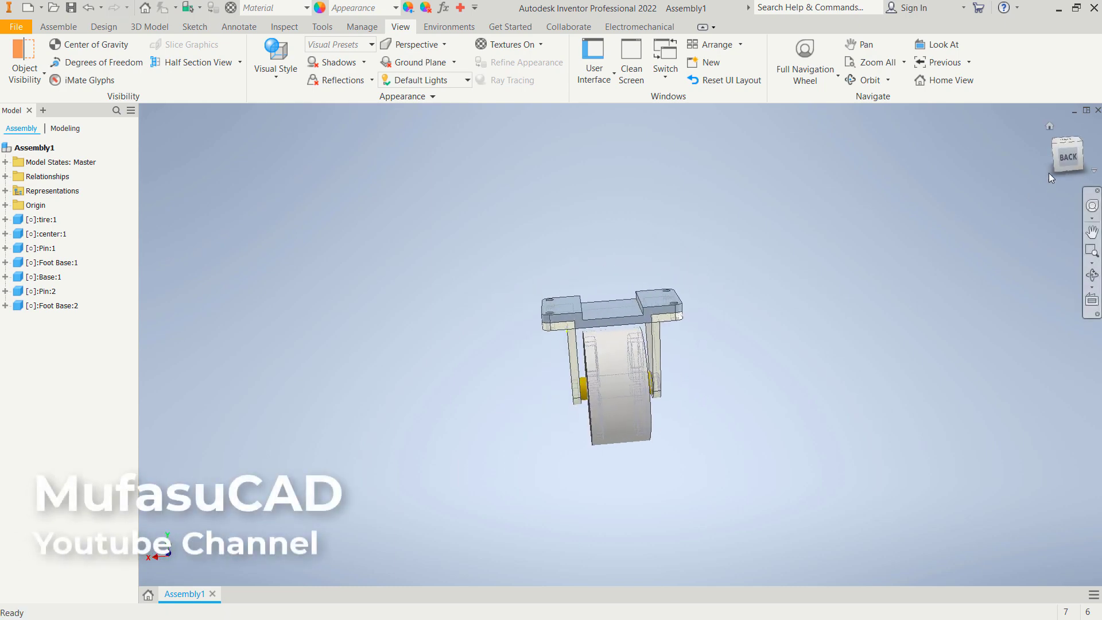
click(1058, 144)
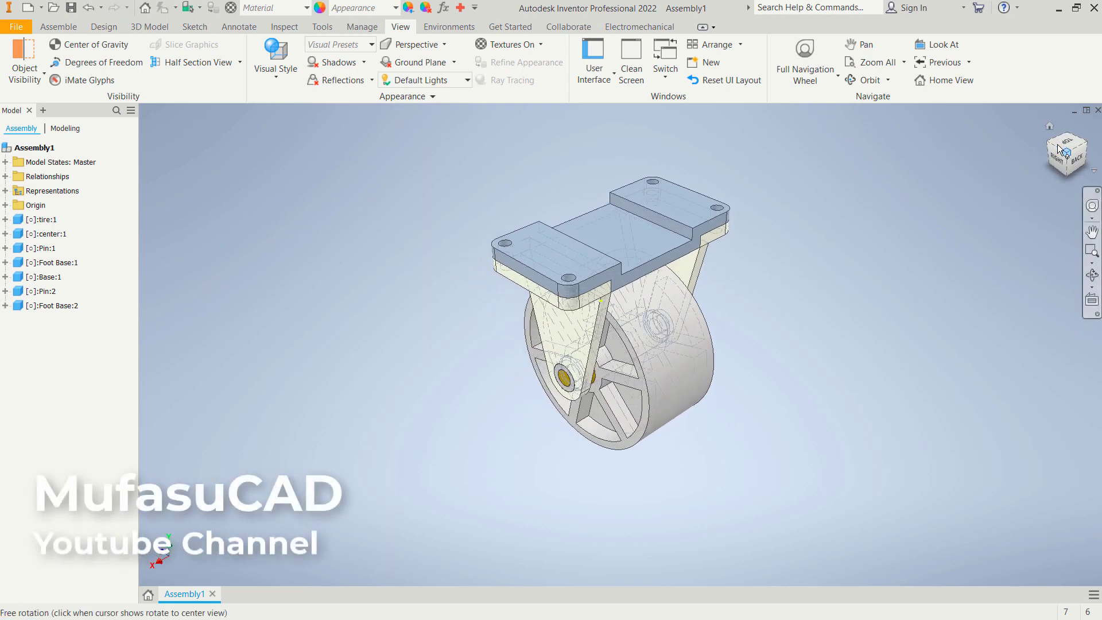
scroll(609, 218, down, 2)
scroll(599, 198, up, 3)
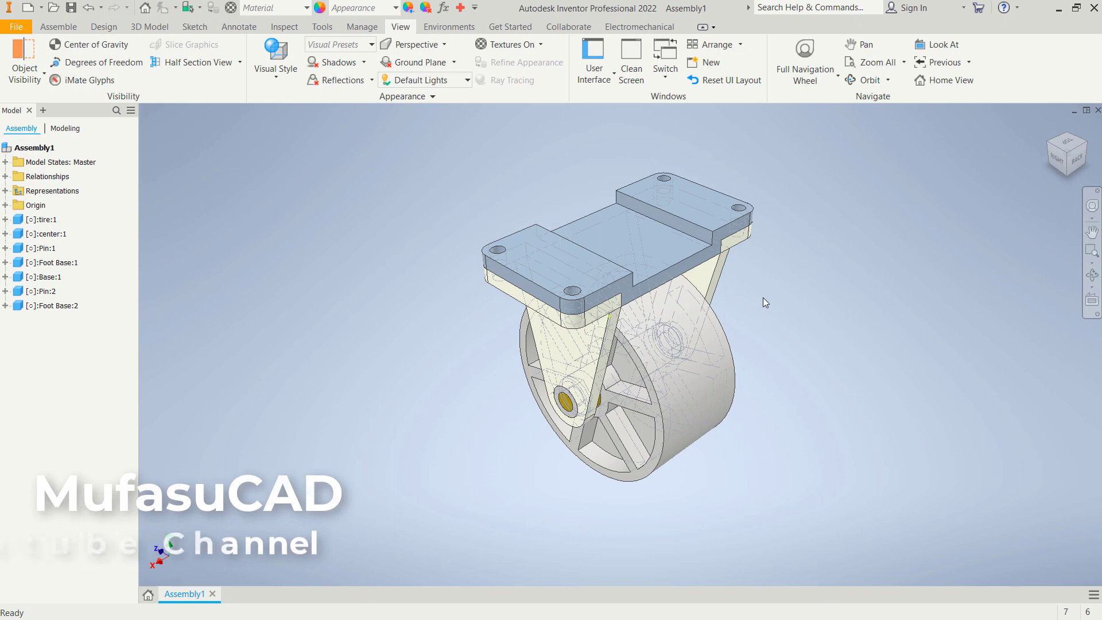
mouse_move(763, 297)
shift+middle_down()
mouse_move(754, 281)
mouse_move(766, 280)
mouse_move(773, 321)
mouse_move(758, 305)
mouse_move(630, 314)
mouse_move(748, 312)
shift+middle_up()
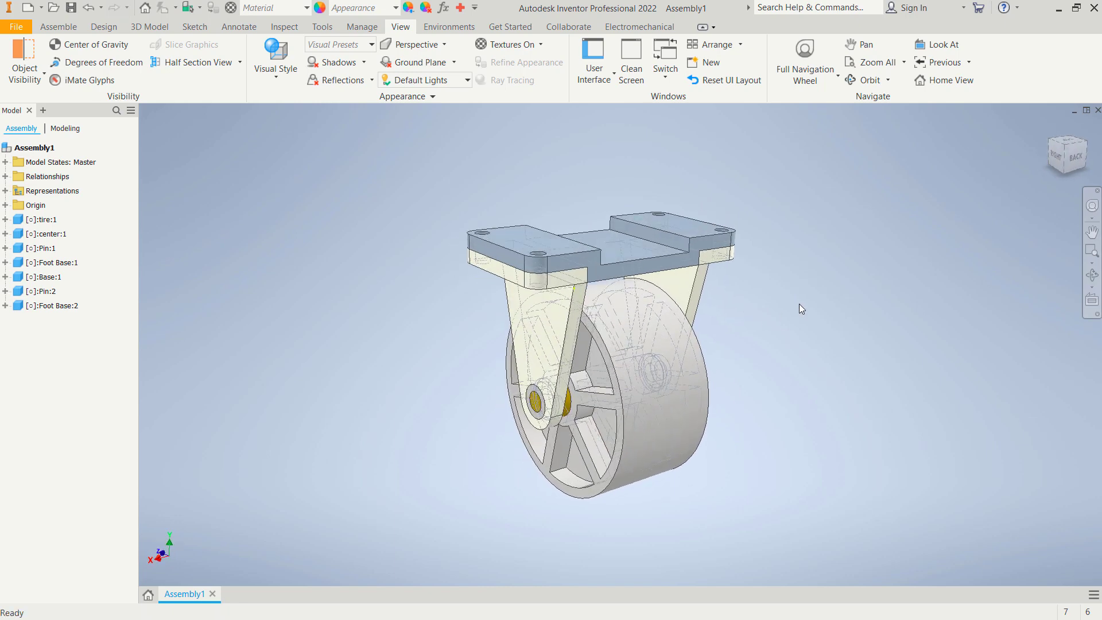